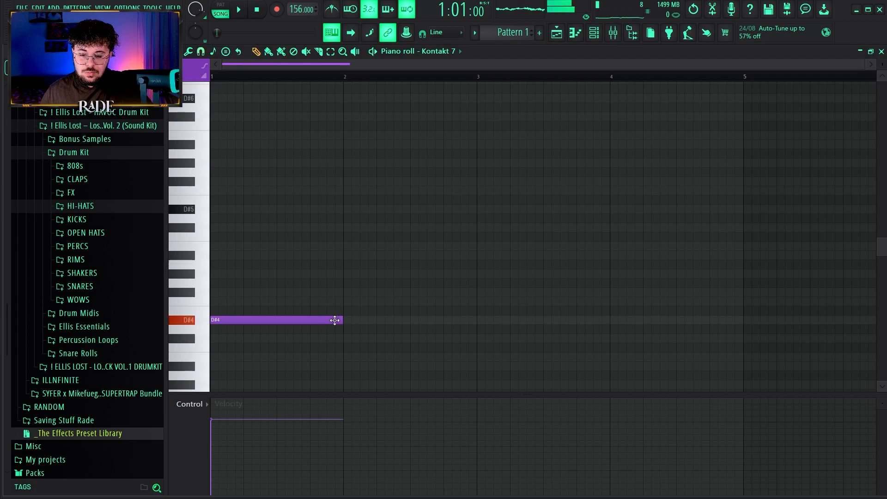
Step: Try a one-bar G#5 note at bar 1 above the D#4 note and play the two together
left_click(200, 163)
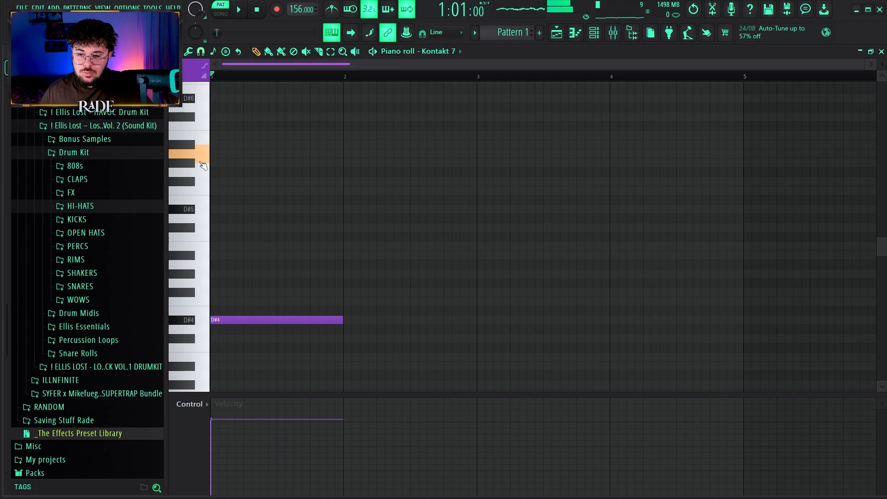
left_click(216, 163)
key("space")
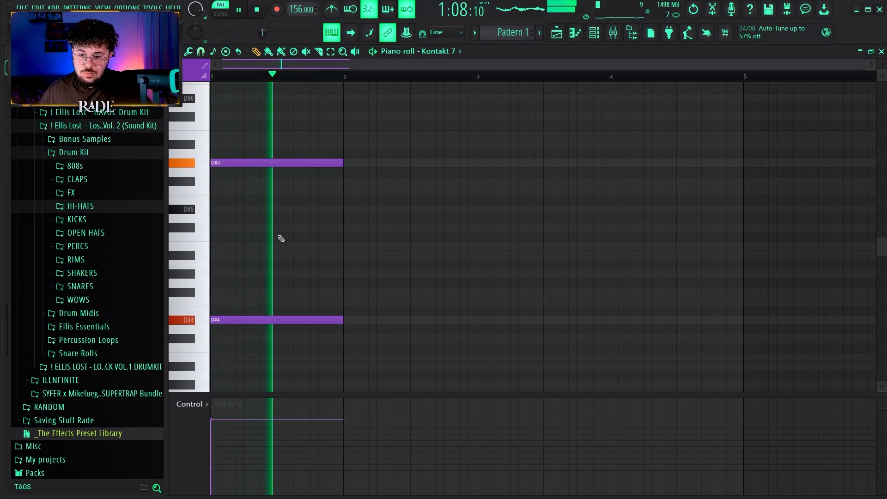
key("space")
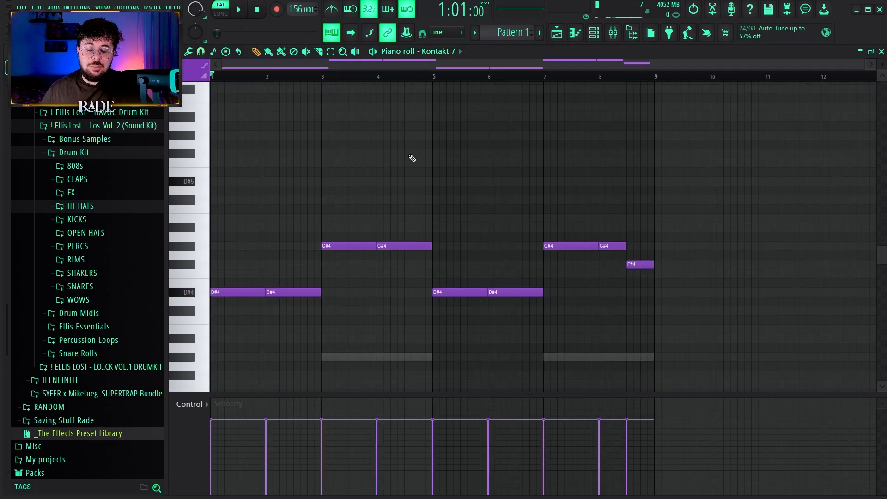
Step: Delete the F#4 note in bar 8 and extend the last G#4 note to the end of that bar during playback
scroll(293, 204, "down", 3)
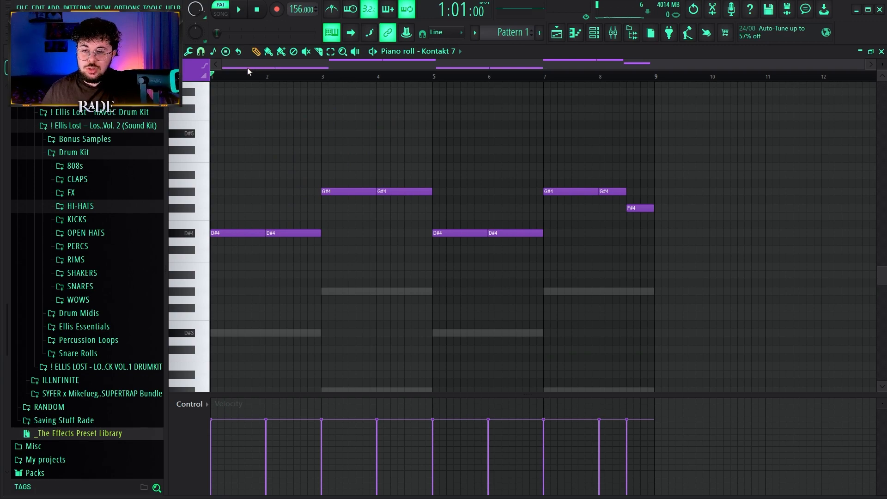
key("space")
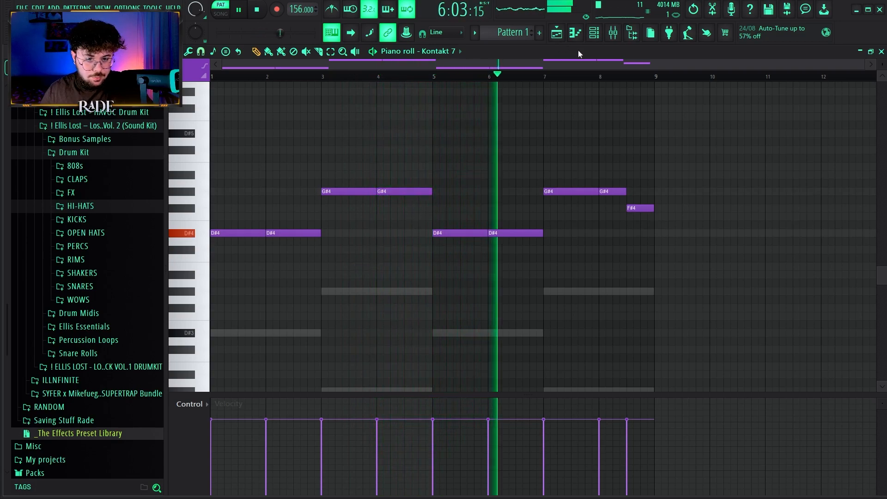
right_click(630, 208)
left_click_drag(627, 191, 659, 197)
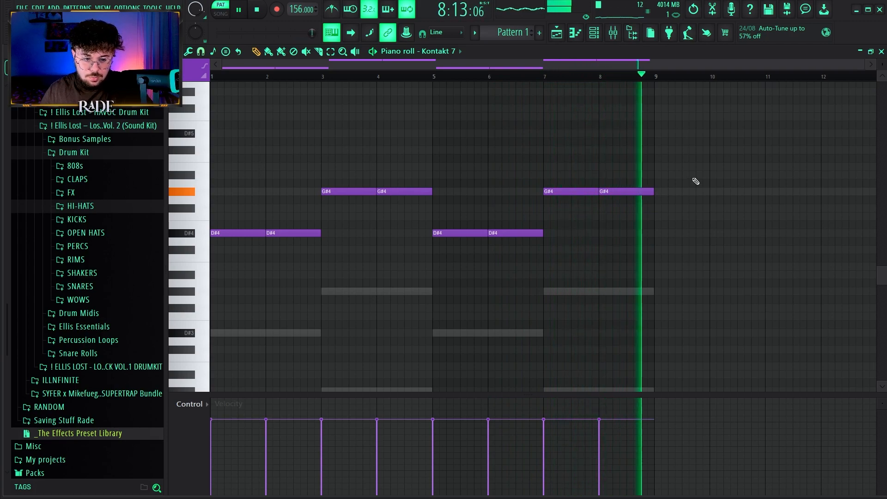
key("space")
Step: Open the Keyscape channel's notes in the piano roll and listen to them in playback
left_click(594, 33)
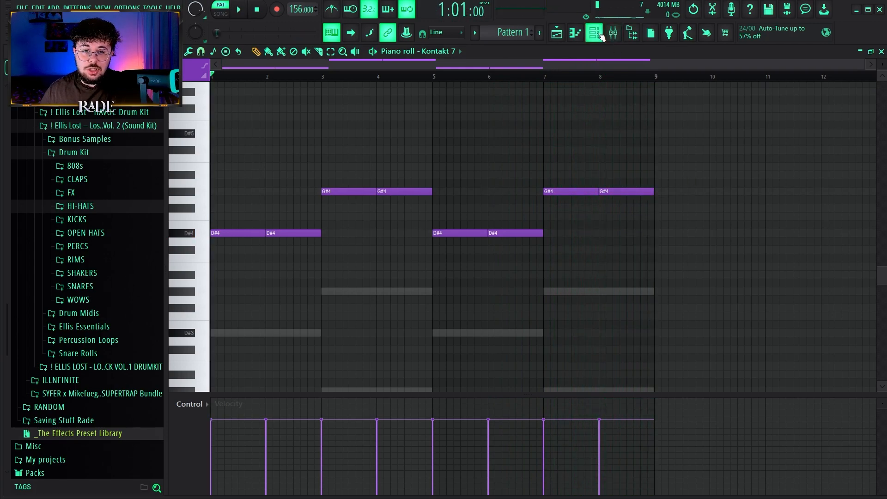
right_click(326, 369)
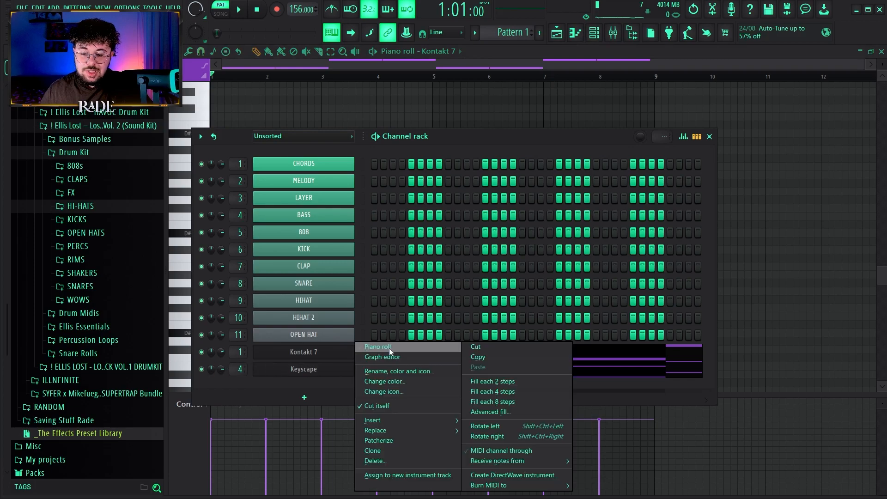
left_click(387, 349)
scroll(346, 286, "down", 3)
scroll(339, 217, "down", 2)
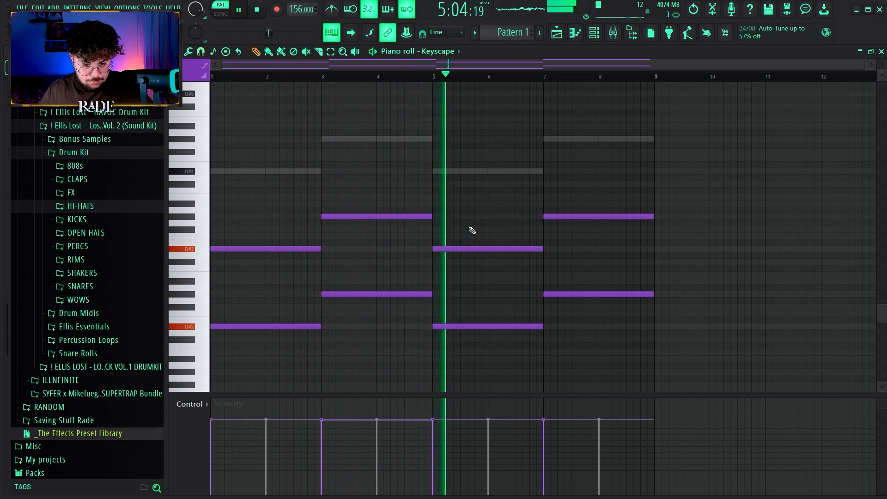
left_click(594, 32)
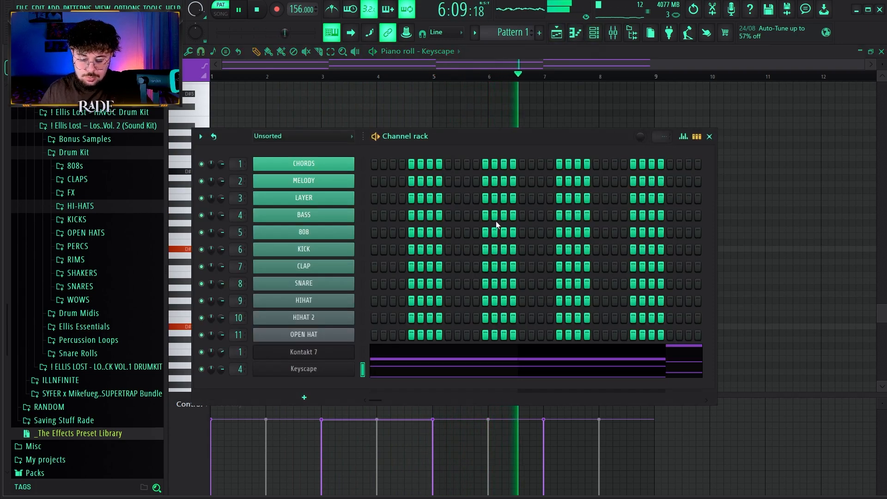
left_click(709, 136)
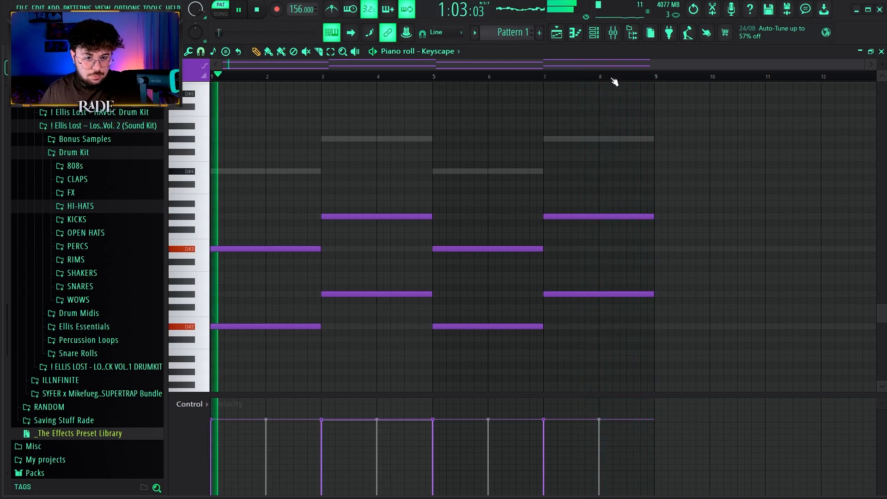
key("F6")
key("space")
key("F6")
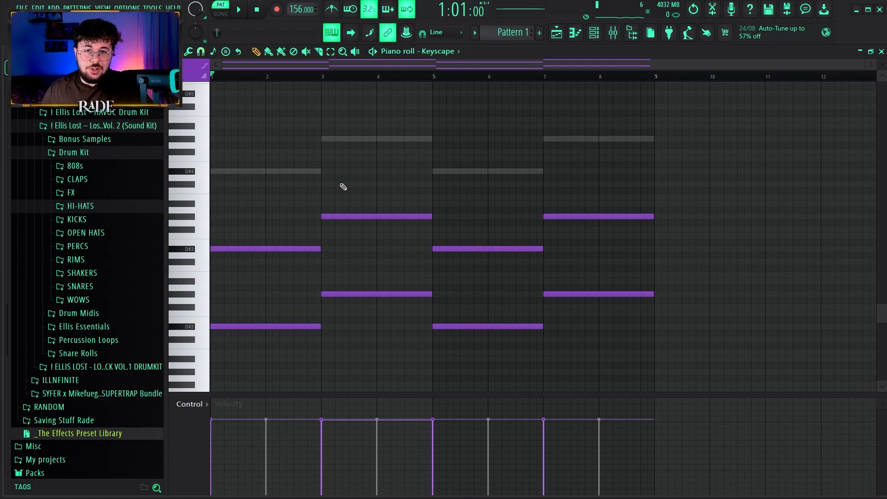
Step: Lower the D6 notes of the Kontakt 7 #2 melody to C#6 and repeat its four-bar phrase over bars 5 to 8
left_click(601, 39)
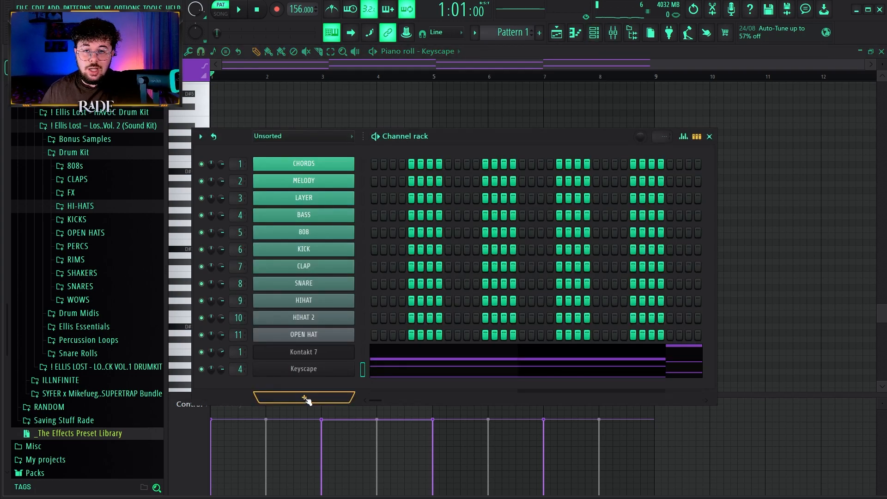
left_click(332, 355)
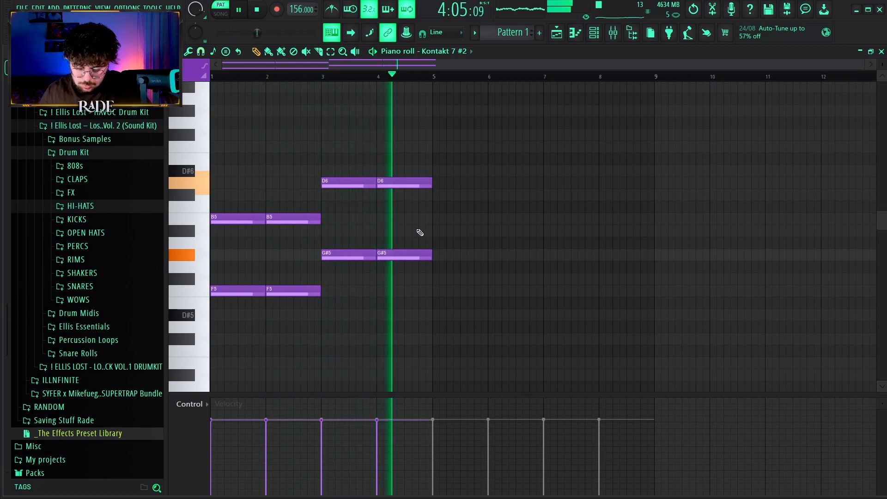
left_click_drag(431, 165, 469, 254)
key("space")
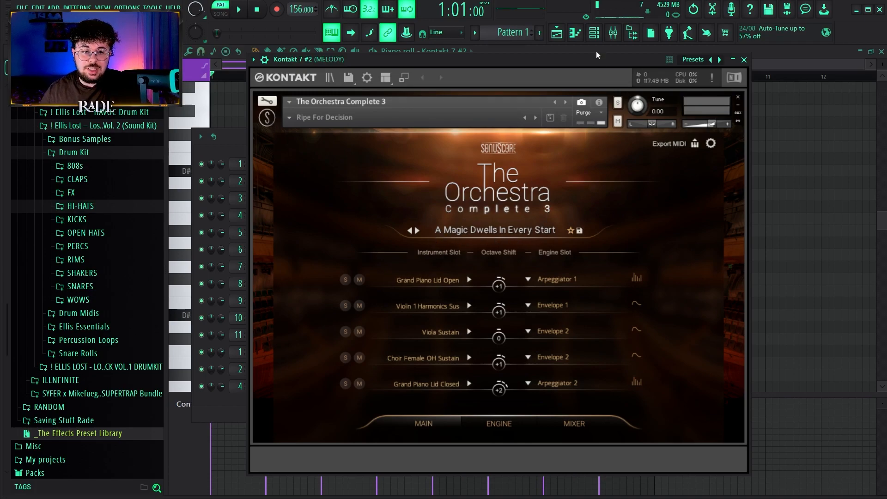
Step: Examine the arpeggiator engine settings of Kontakt 7 #2 and play back its melody notes
left_click(489, 424)
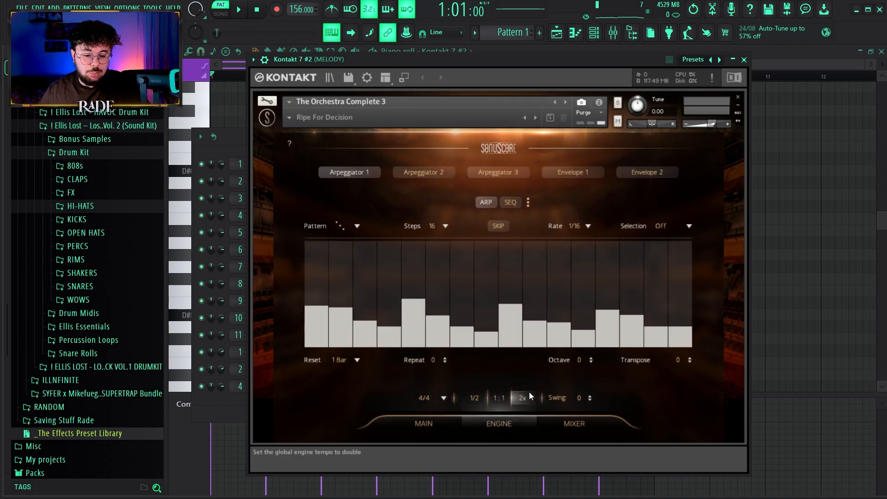
key("Escape")
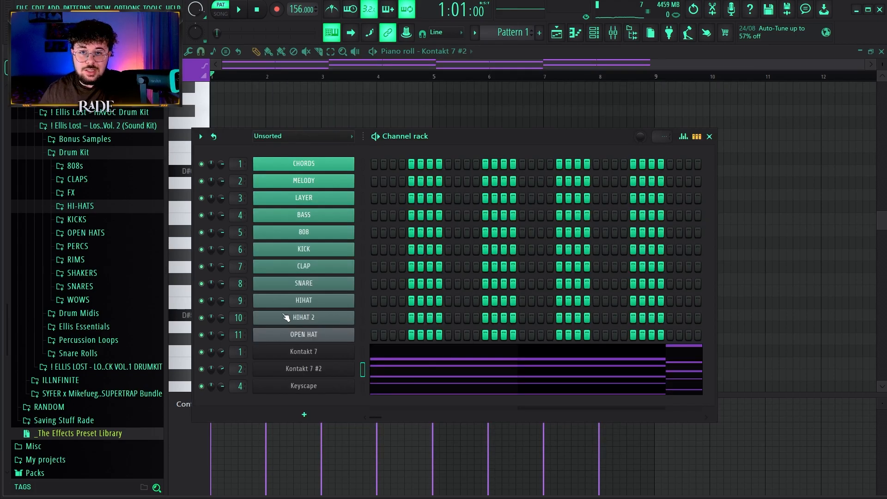
right_click(201, 369)
left_click(221, 316)
key("Escape")
key("space")
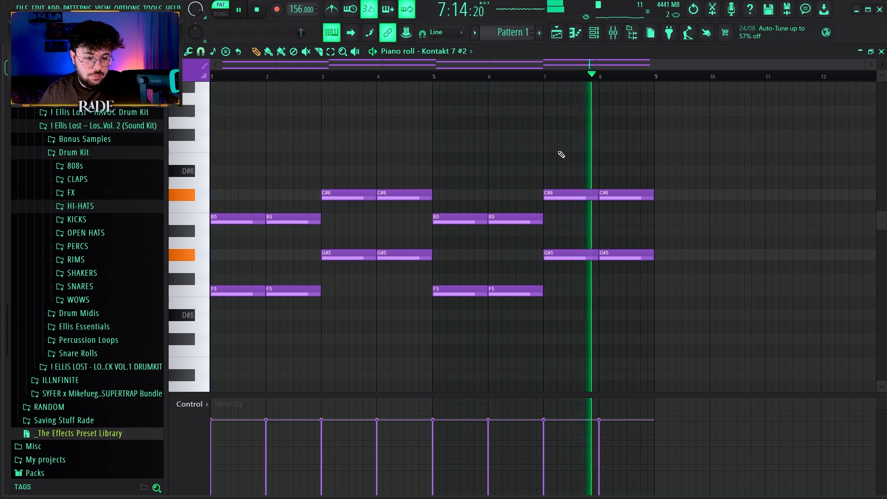
key("space")
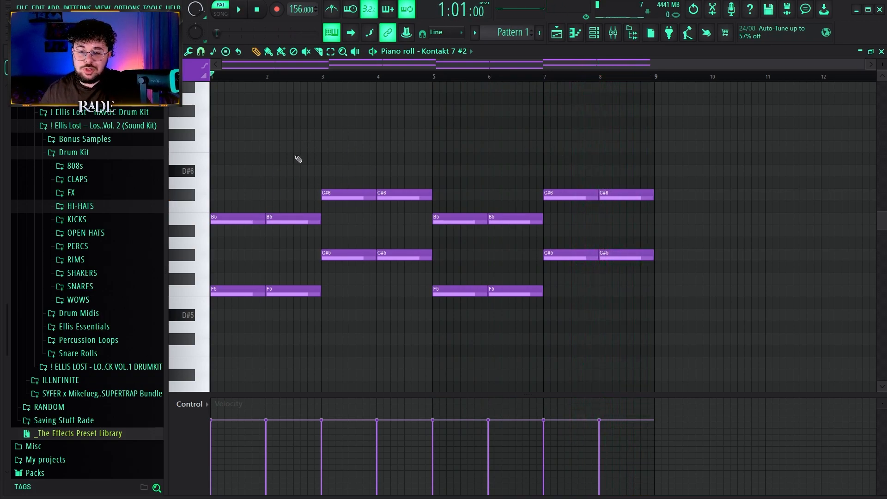
Step: Review the Kontakt 7 #2 melody notes and those of the Kontakt 7 #3 layer in the piano roll
scroll(363, 164, "down", 1)
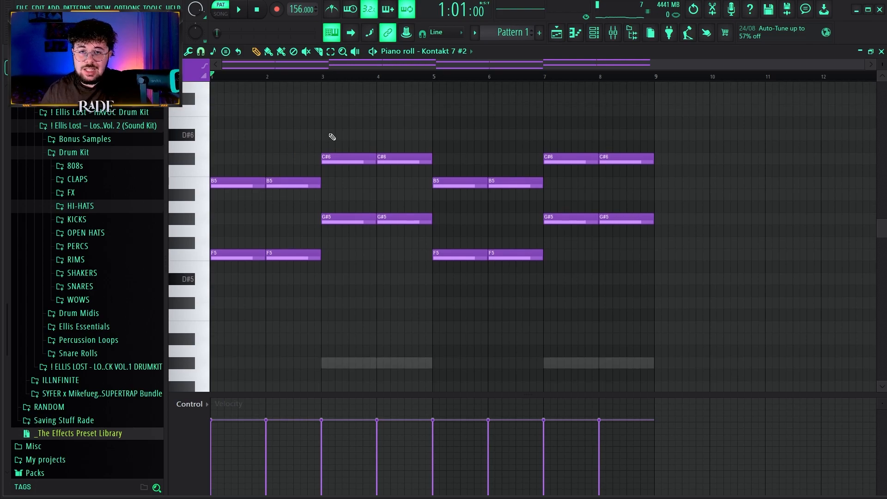
scroll(332, 137, "down", 2)
scroll(550, 101, "up", 1)
left_click(594, 34)
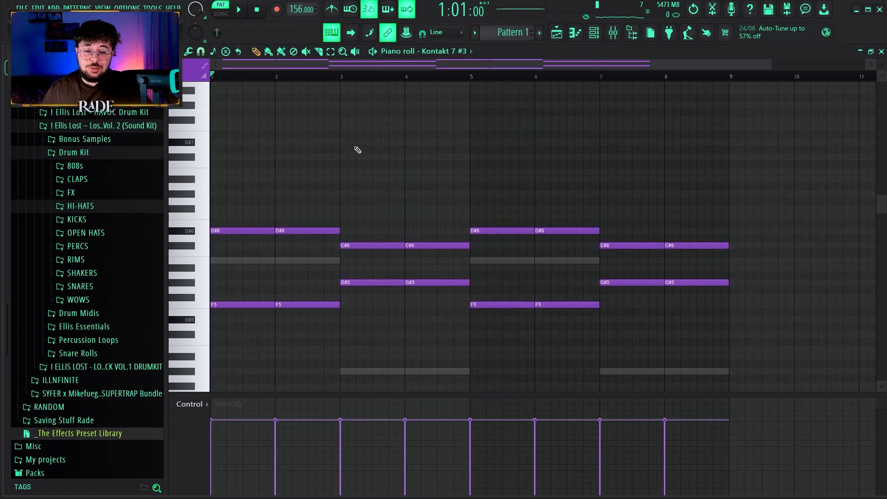
scroll(358, 150, "down", 1)
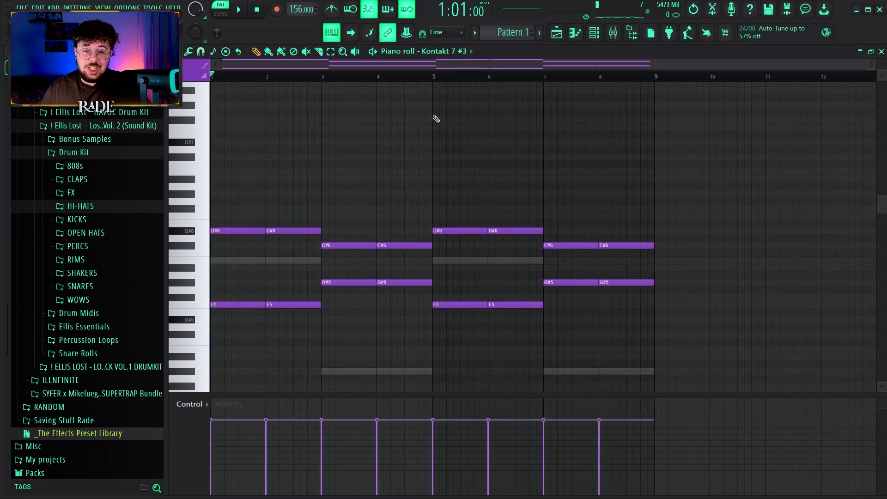
Step: Open the engine page of the Kontakt 7 #3 layer and set Arpeggiator 1 to 8 steps
left_click(595, 33)
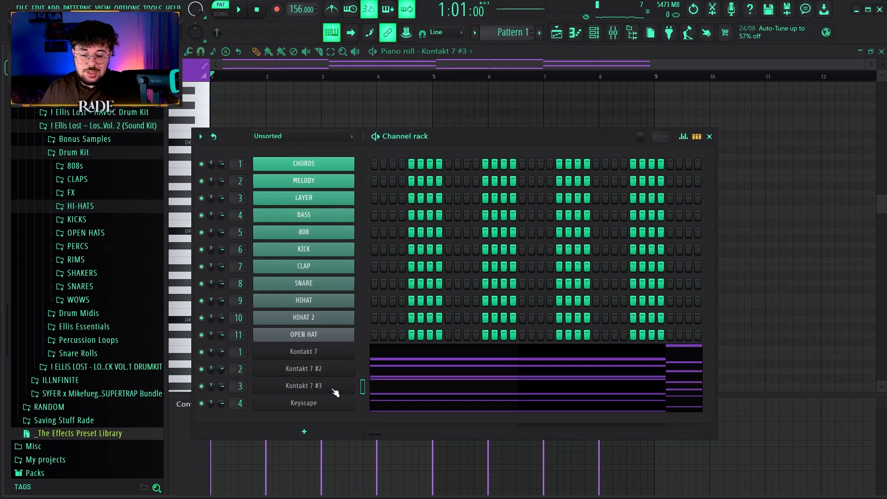
left_click(304, 386)
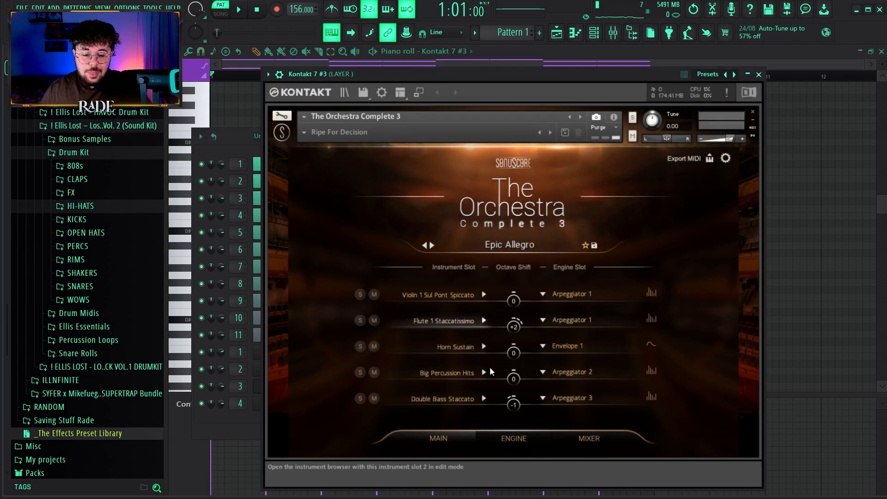
left_click(514, 441)
left_click(459, 242)
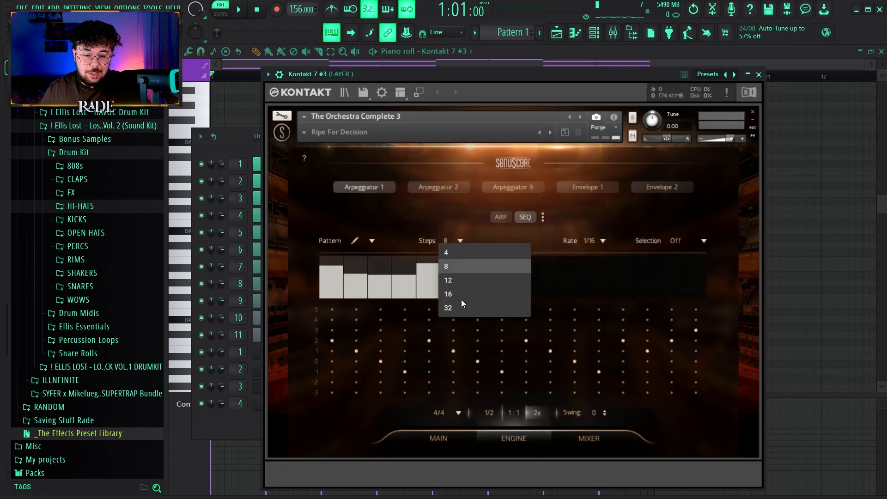
left_click(457, 266)
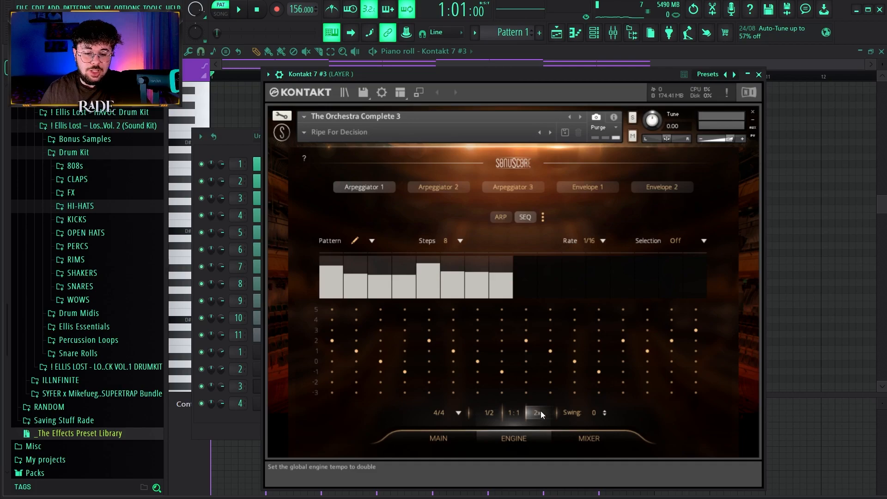
left_click(748, 75)
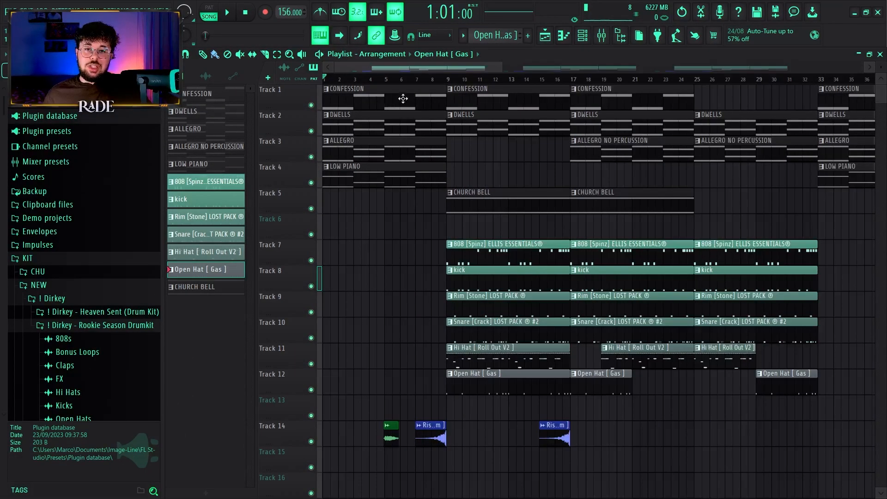
Step: Select the CONFESSION pattern and open its Kontakt 7 notes in the piano roll
left_click(583, 41)
left_click(219, 99)
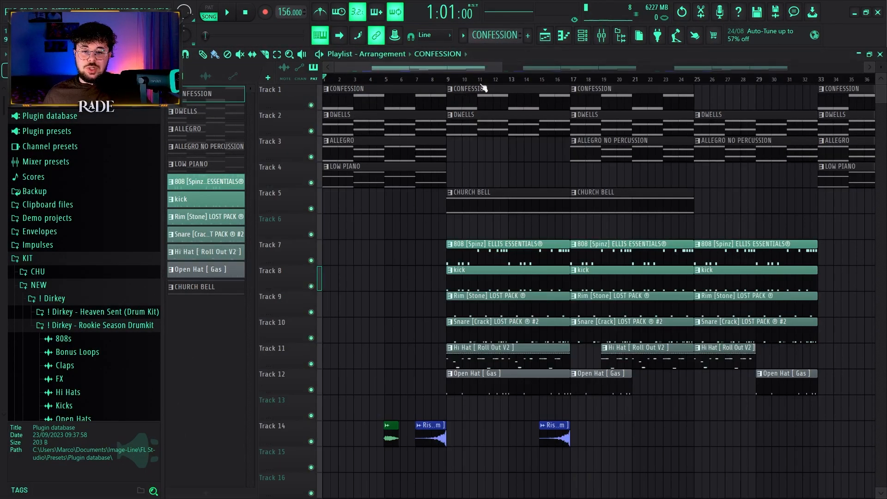
left_click(583, 39)
left_click(424, 352)
scroll(365, 137, "up", 3)
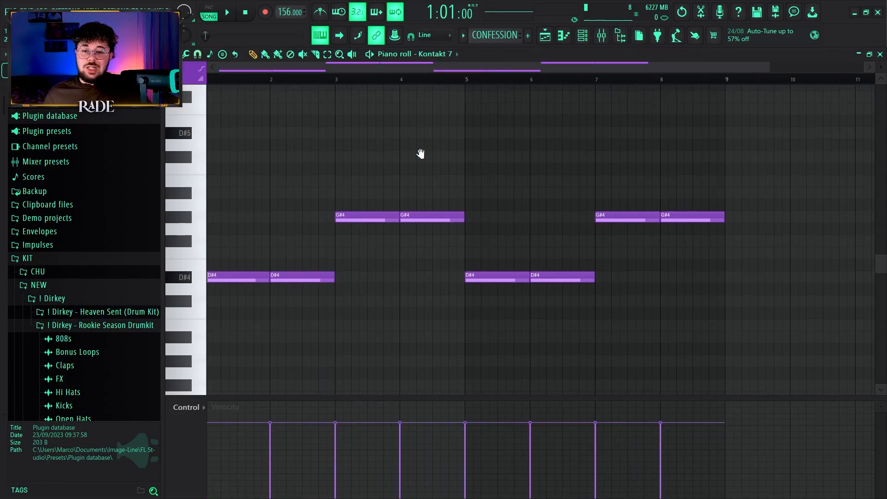
scroll(238, 111, "left", 1)
scroll(245, 157, "up", 1)
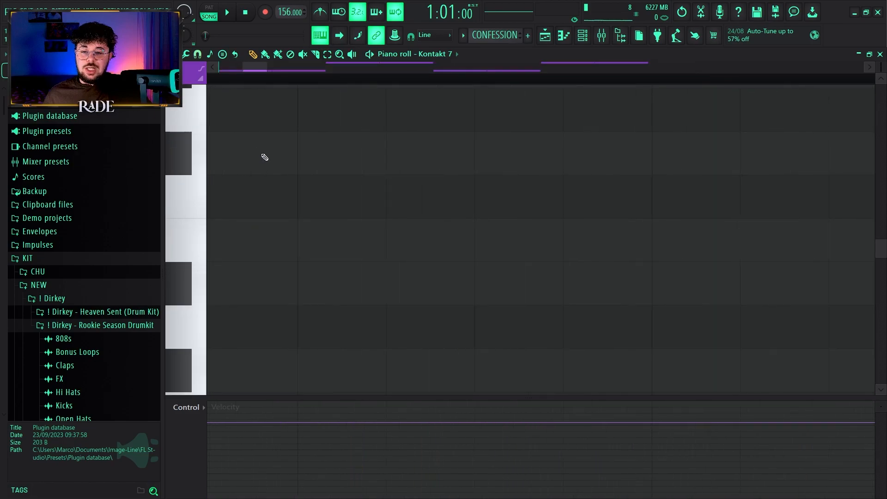
Step: Play back the CONFESSION pattern to hear its D#4 and G#4 notes
key("space")
scroll(353, 178, "down", 2)
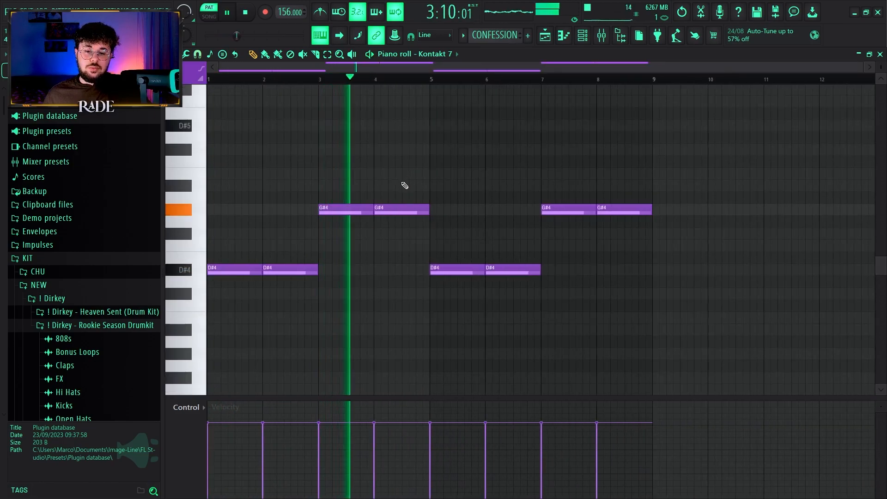
key("space")
scroll(416, 148, "up", 1)
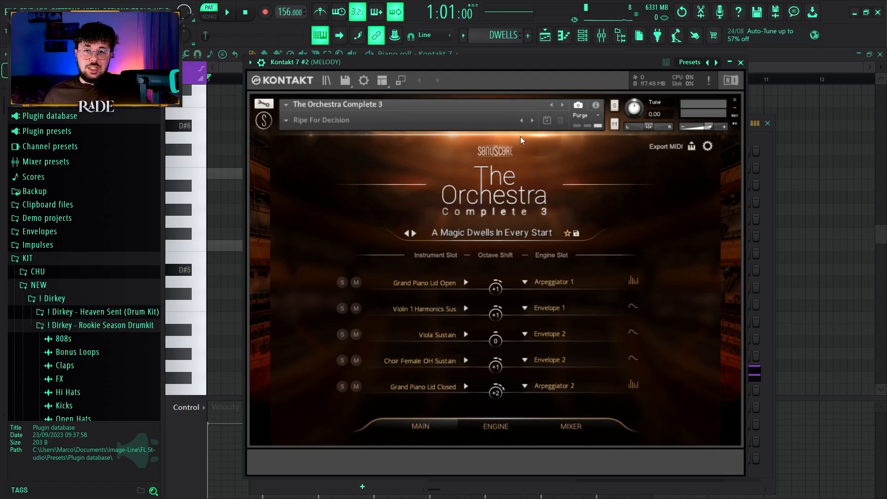
Step: Show the DWELLS pattern's Kontakt 7 #2 notes in the piano roll and play them back
left_click(564, 36)
key("space")
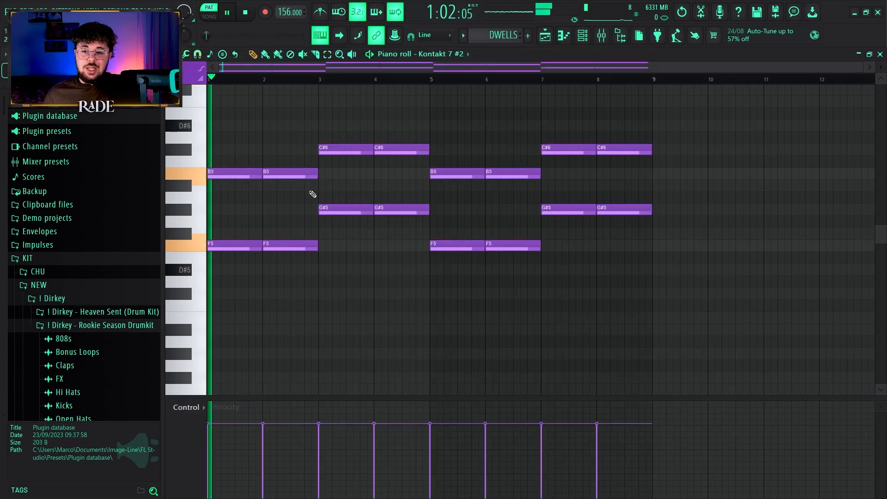
scroll(323, 217, "up", 1)
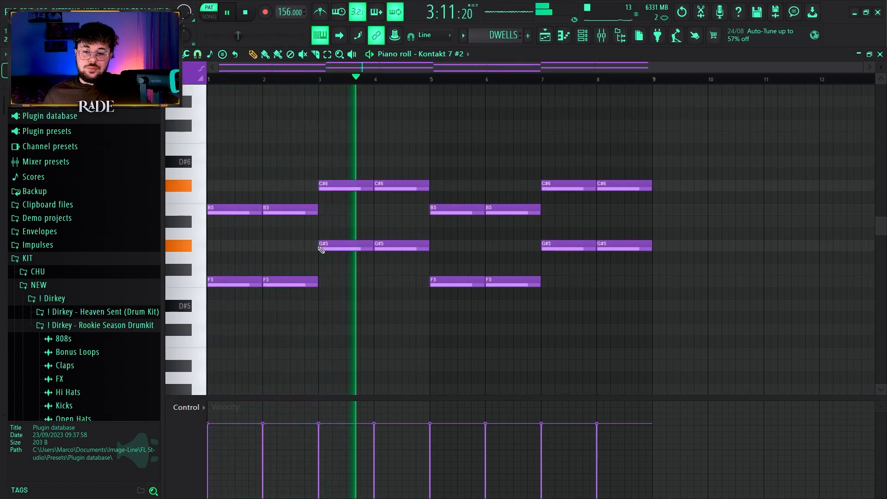
key("space")
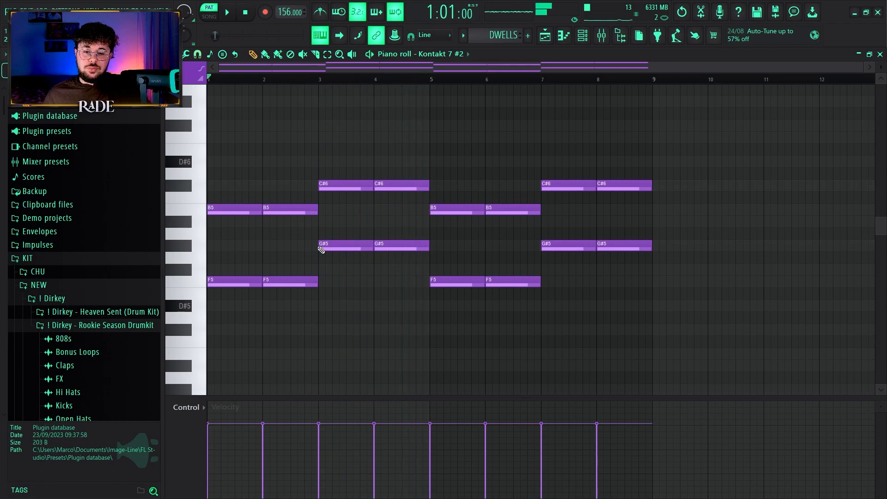
Step: Show the ALLEGRO pattern's Kontakt 7 #3 notes in the piano roll and play them back
scroll(295, 153, "down", 2)
scroll(253, 130, "down", 1)
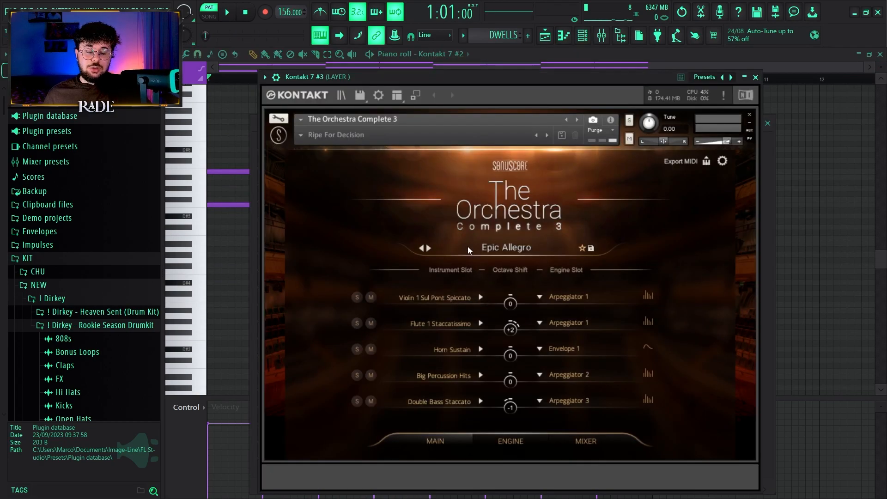
left_click(444, 53)
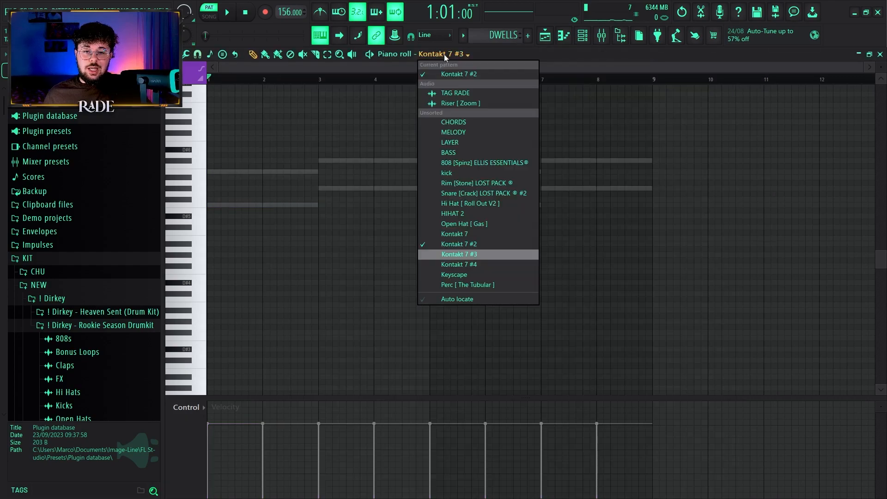
left_click(466, 245)
key("space")
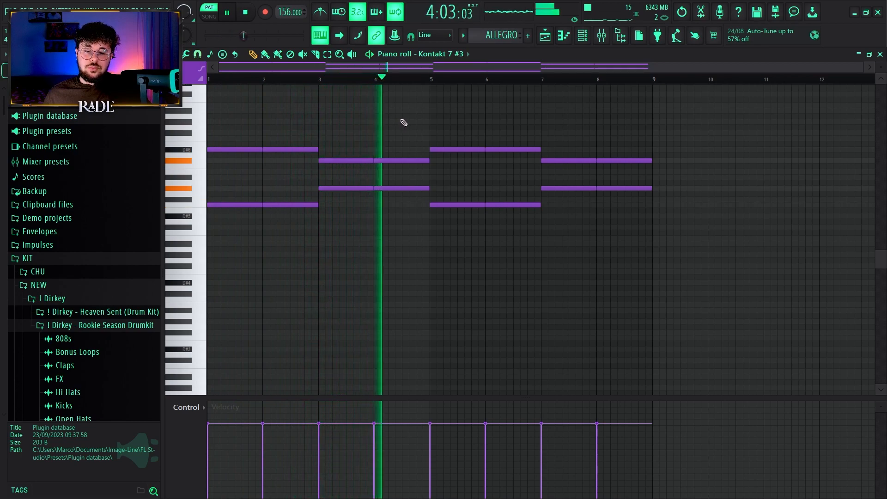
key("space")
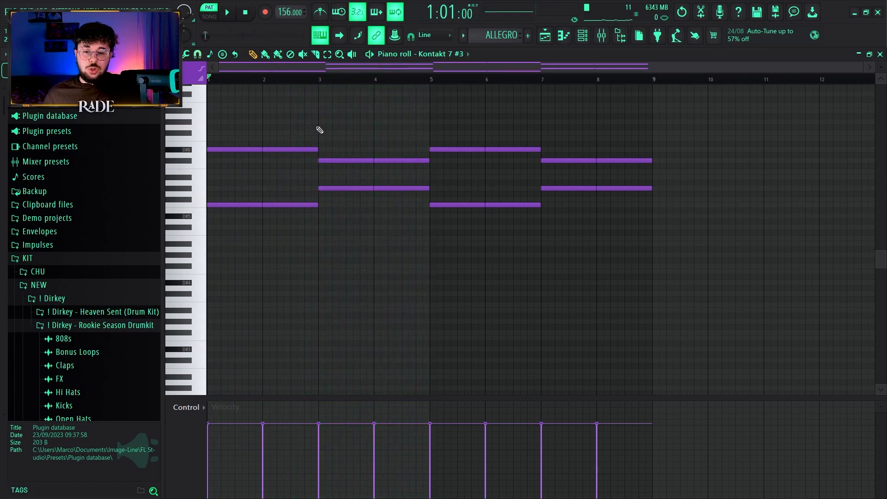
scroll(283, 194, "up", 3)
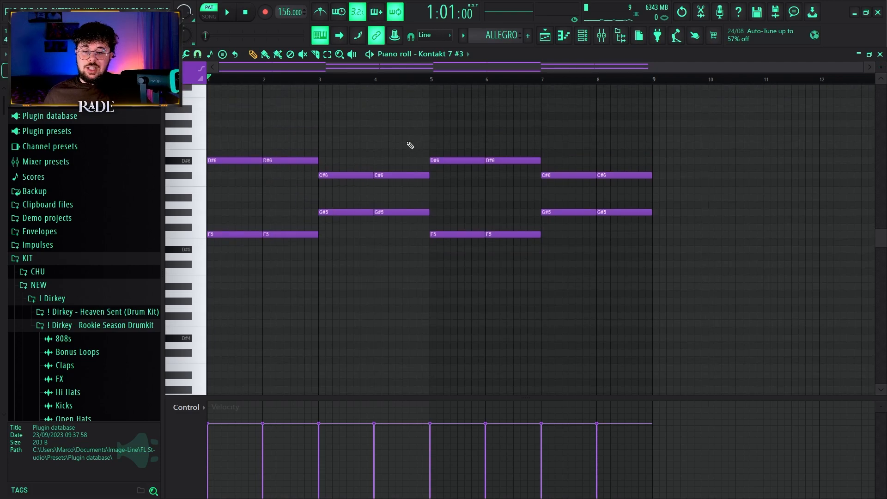
Step: Open the playlist and examine where the ALLEGRO, ALLEGRO NO PERCUSSION and other melody patterns sit in the arrangement
left_click(545, 36)
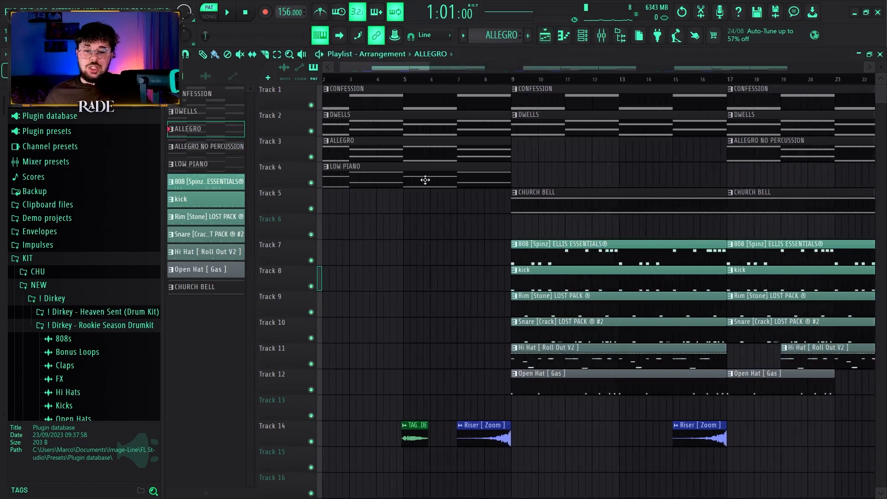
scroll(418, 179, "down", 5)
scroll(600, 177, "down", 5)
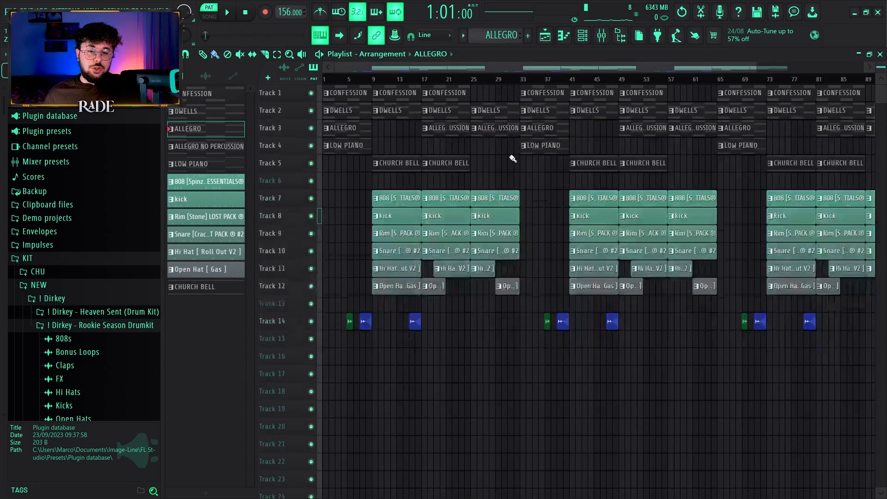
scroll(452, 135, "up", 5)
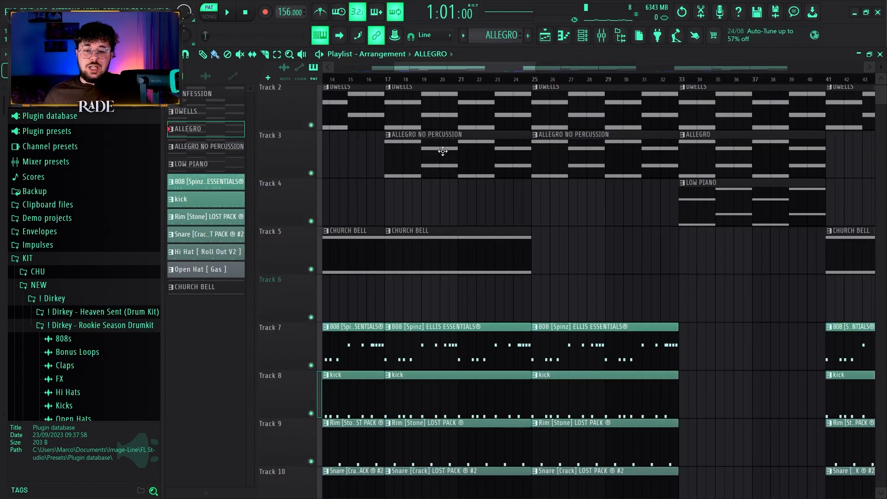
scroll(409, 150, "down", 4)
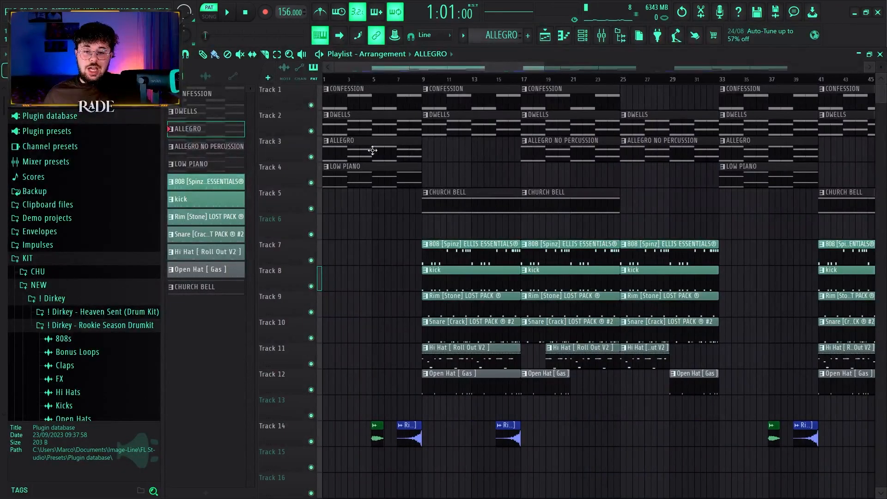
scroll(367, 184, "up", 3)
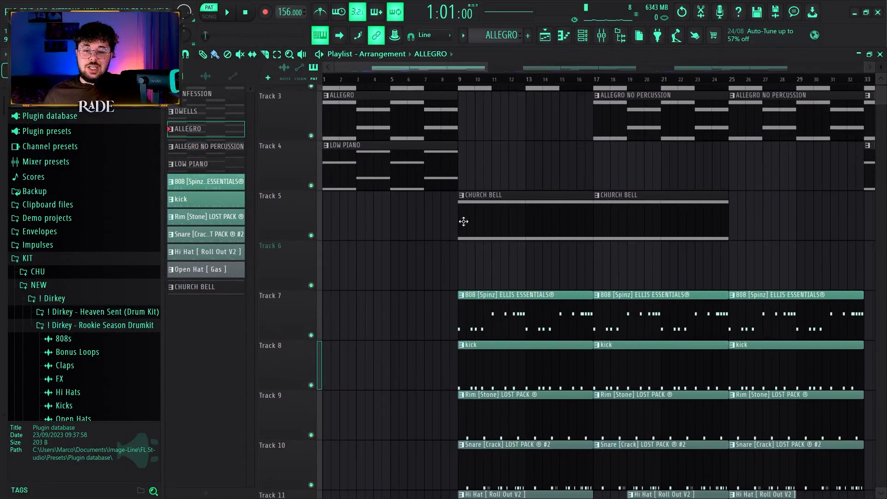
Step: Open the LOW PIANO pattern's Keyscape notes in the piano roll and play the chords at bars 3, 5 and 7
double_click(366, 175)
key("space")
scroll(370, 171, "down", 1)
left_click(322, 81)
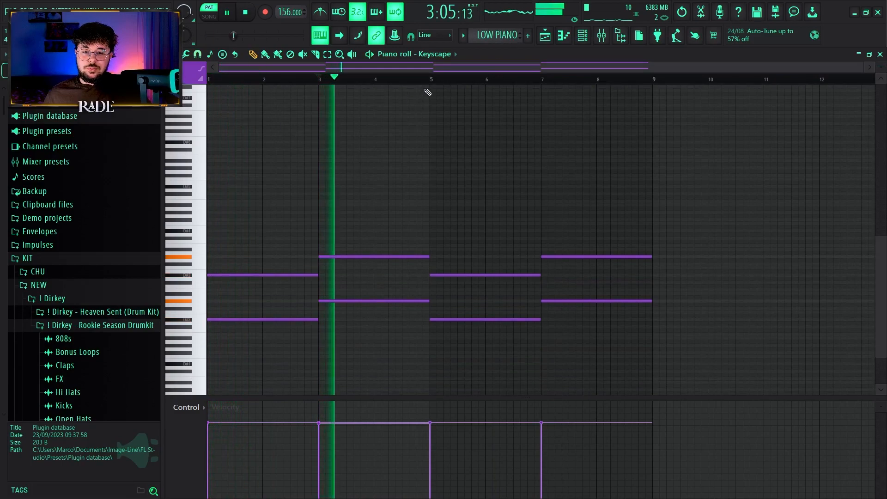
left_click(433, 81)
left_click(544, 82)
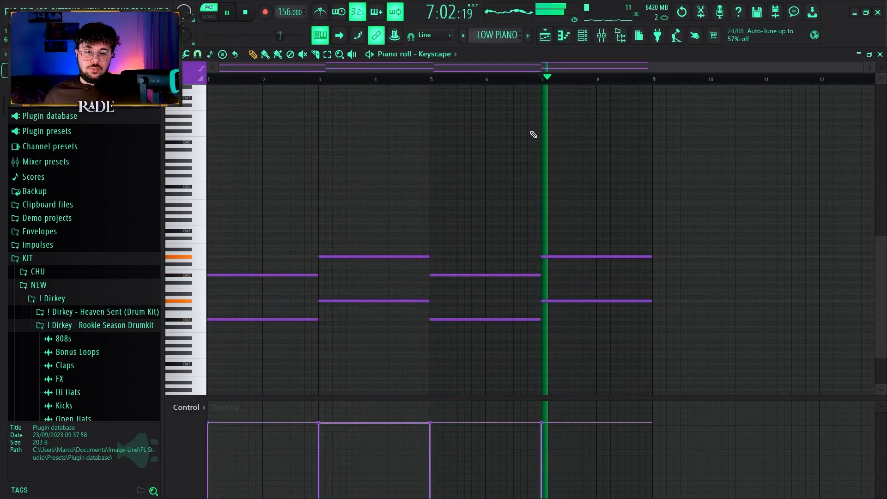
key("space")
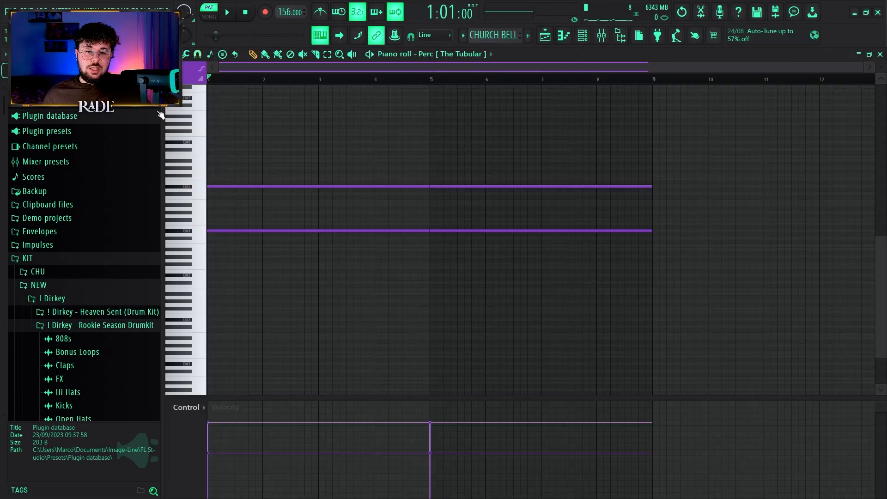
Step: Examine the CHURCH BELL pattern's D#4 and D#5 notes and play them back, including from bar 5
right_click(383, 148, "ctrl")
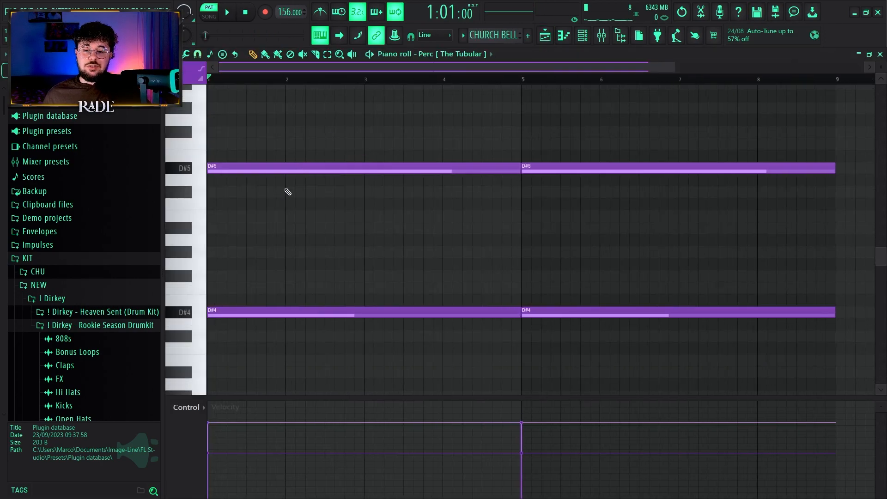
scroll(295, 172, "down", 2, "ctrl")
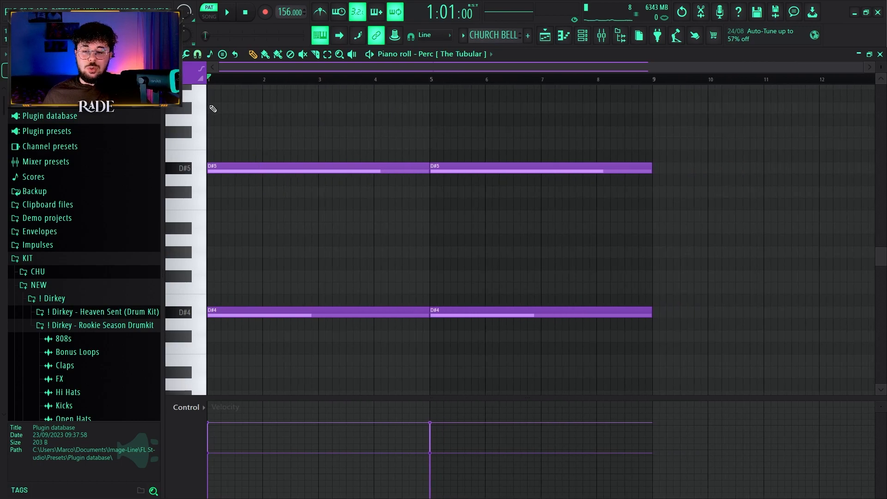
scroll(236, 186, "down", 1, "alt")
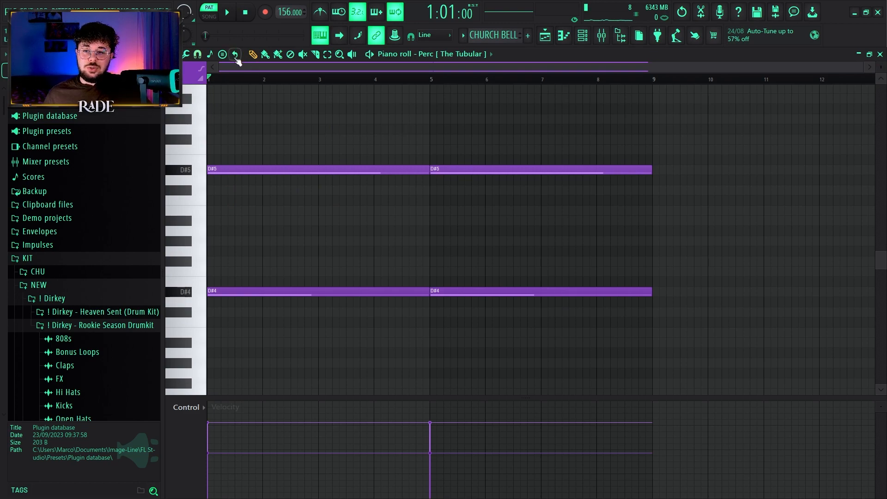
key("space")
left_click(431, 79)
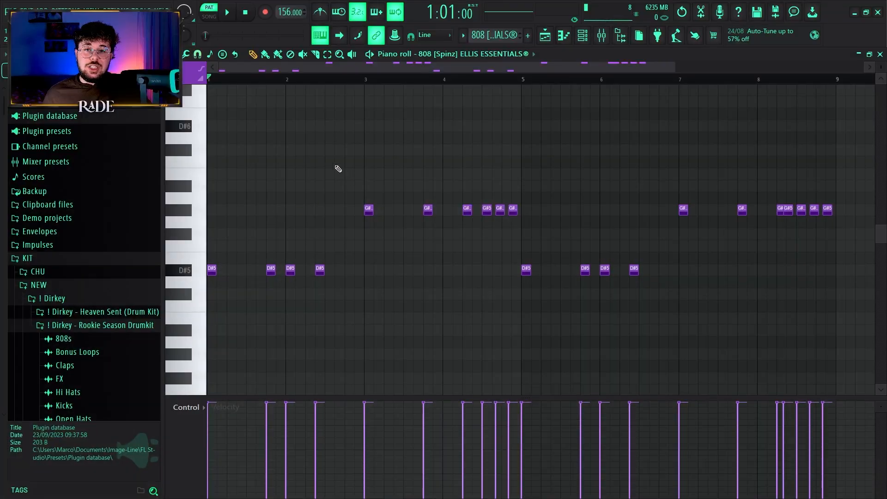
Step: Play back the 808 pattern and inspect its D#5 notes in the opening bars
key("space")
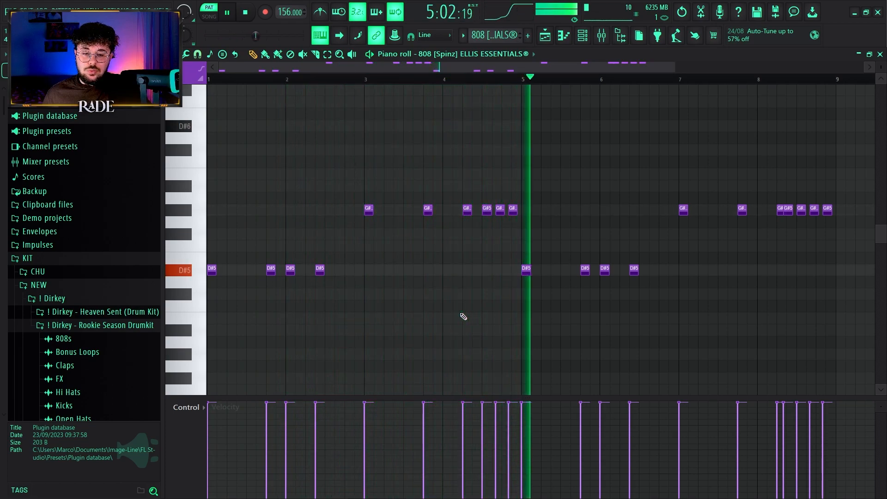
key("space")
scroll(314, 274, "up", 3)
left_click_drag(313, 273, 440, 289)
scroll(363, 207, "down", 1)
scroll(362, 207, "down", 1)
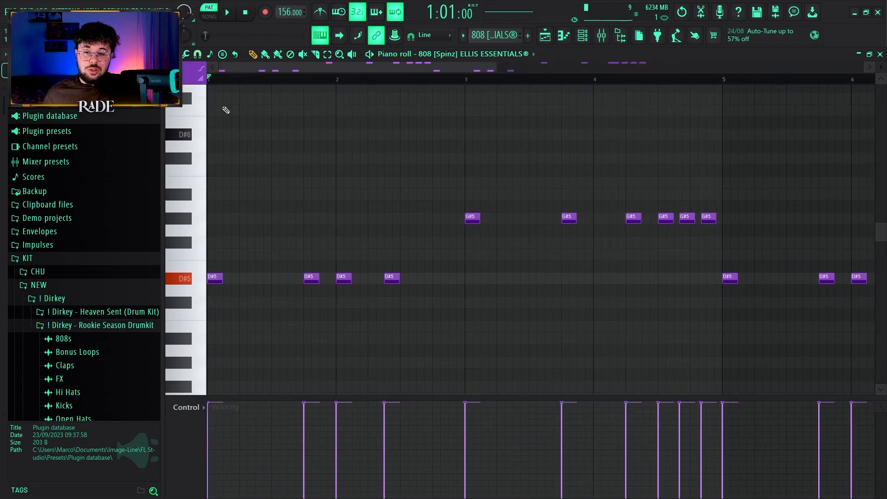
Step: Select the 808's G#5 notes between bars 3 and 5 and inspect their spacing
scroll(561, 185, "up", 2)
scroll(705, 119, "down", 2)
left_click_drag(688, 188, 418, 185)
scroll(531, 216, "up", 2)
scroll(492, 219, "down", 2)
scroll(333, 225, "down", 1)
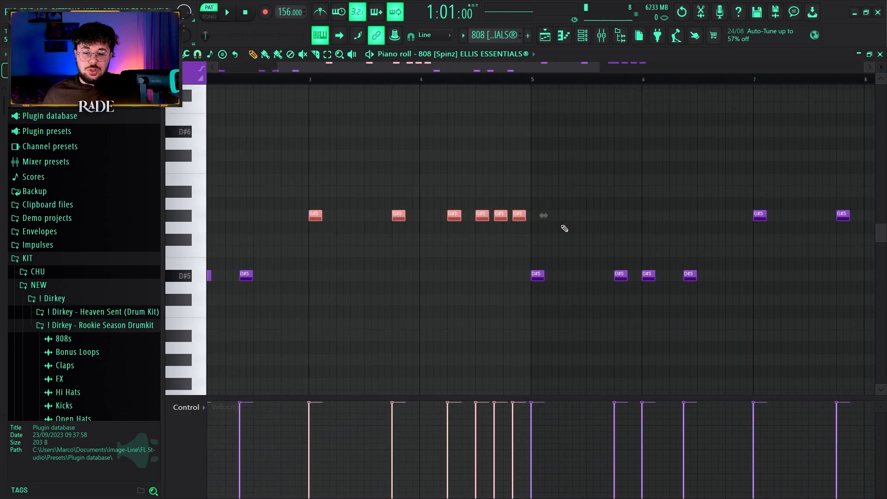
scroll(505, 191, "up", 3)
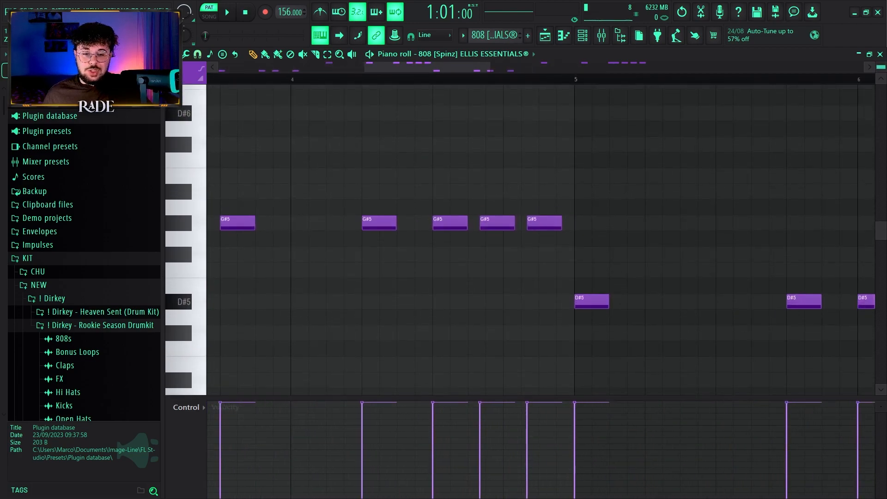
Step: Set the piano roll snap to 1/3 step and inspect the 808's G#5 roll leading into bar 5
left_click(197, 54)
left_click(224, 131)
scroll(576, 200, "up", 4)
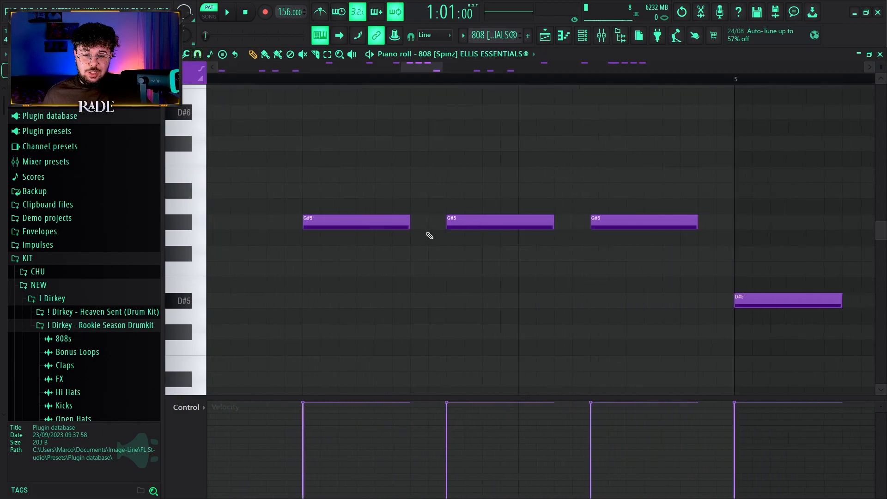
scroll(427, 236, "down", 3)
scroll(305, 125, "down", 3)
left_click_drag(210, 83, 296, 116)
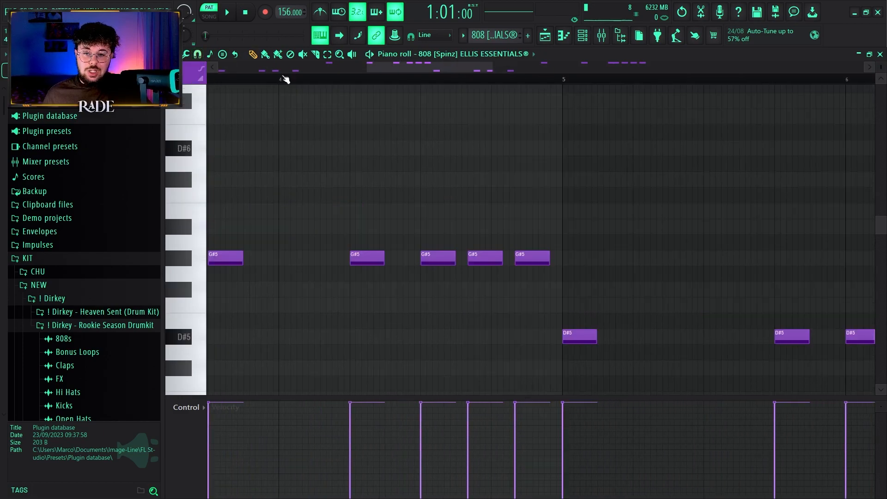
scroll(415, 135, "up", 4)
left_click_drag(491, 203, 366, 186)
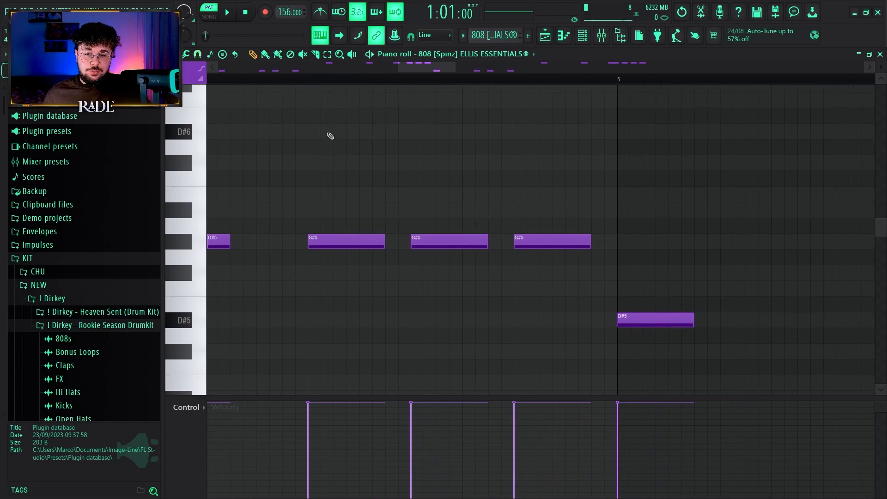
Step: Play back the 808's G#5 roll leading into bar 5
key("space")
scroll(493, 194, "down", 6)
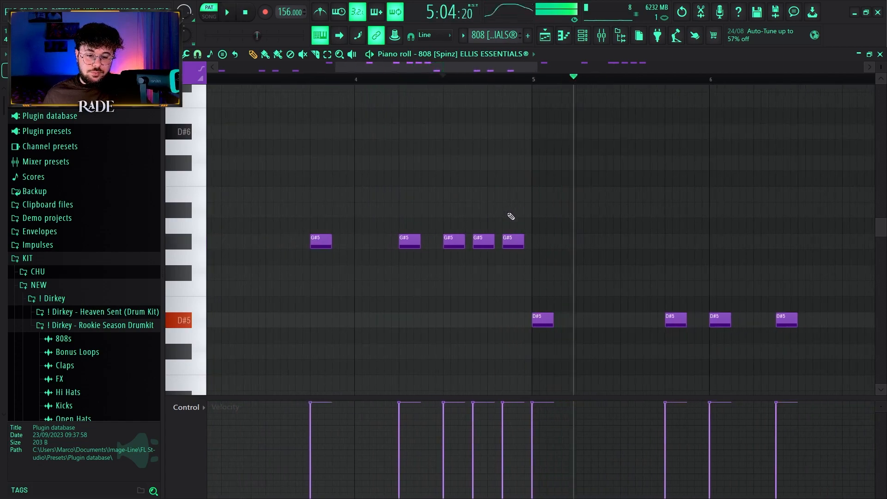
scroll(408, 290, "down", 1)
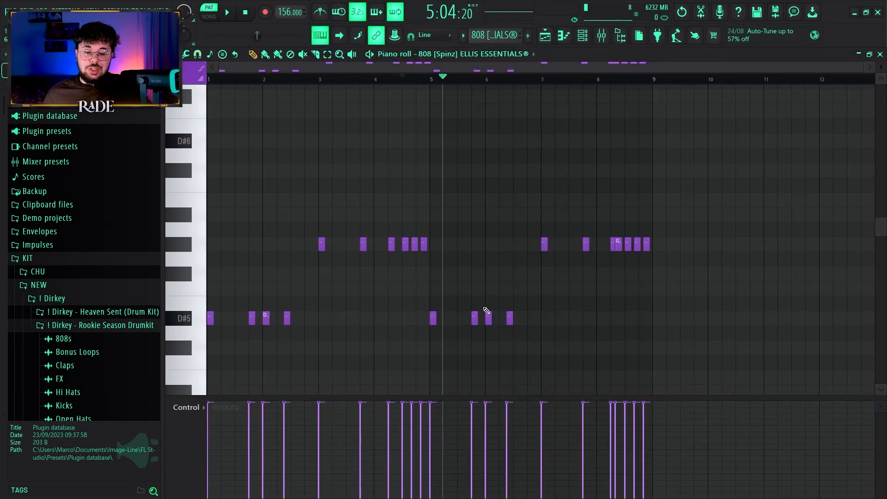
Step: Inspect the 808's closing G#5 roll in bar 8 and play the pattern from there
scroll(598, 283, "up", 6)
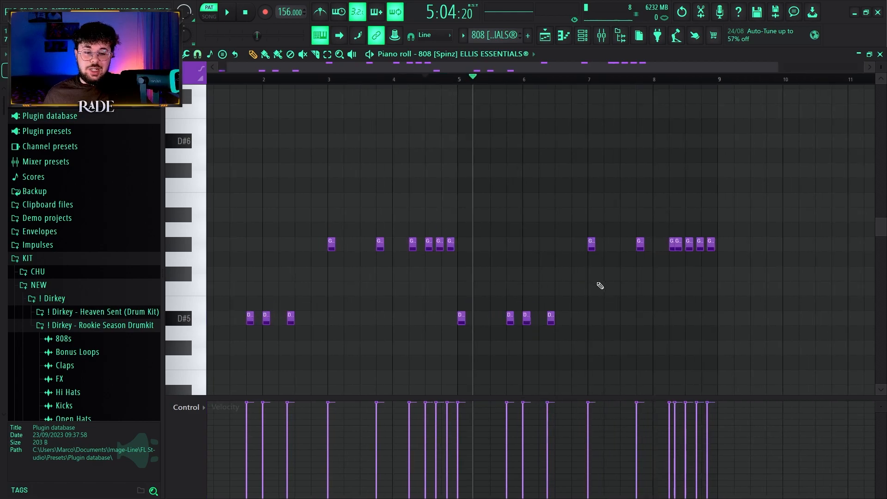
scroll(561, 234, "up", 5)
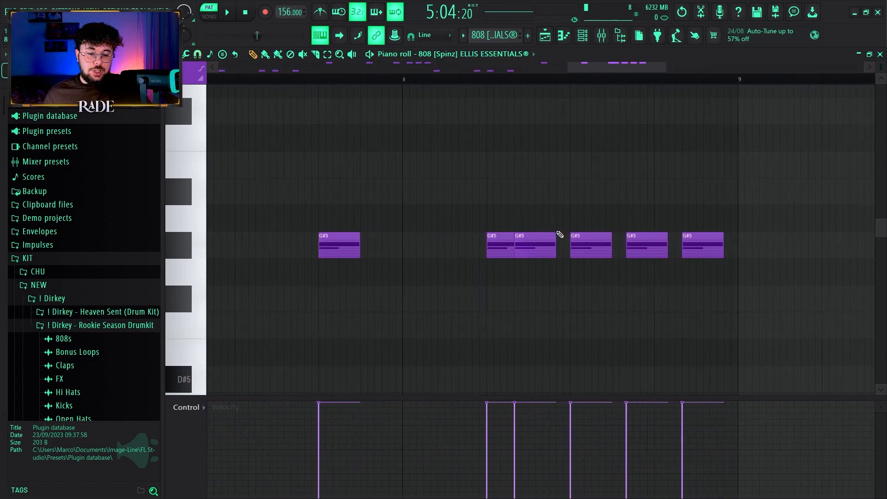
key("space")
scroll(531, 267, "down", 6)
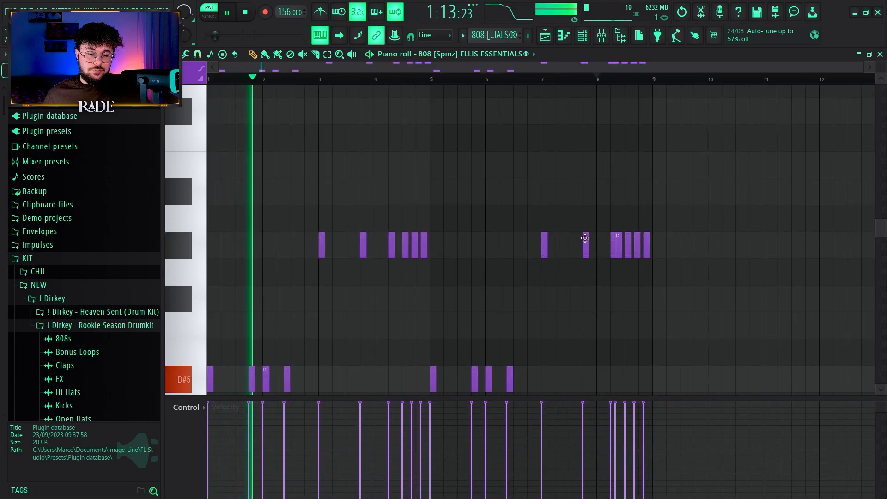
scroll(553, 187, "down", 1)
scroll(553, 191, "down", 3)
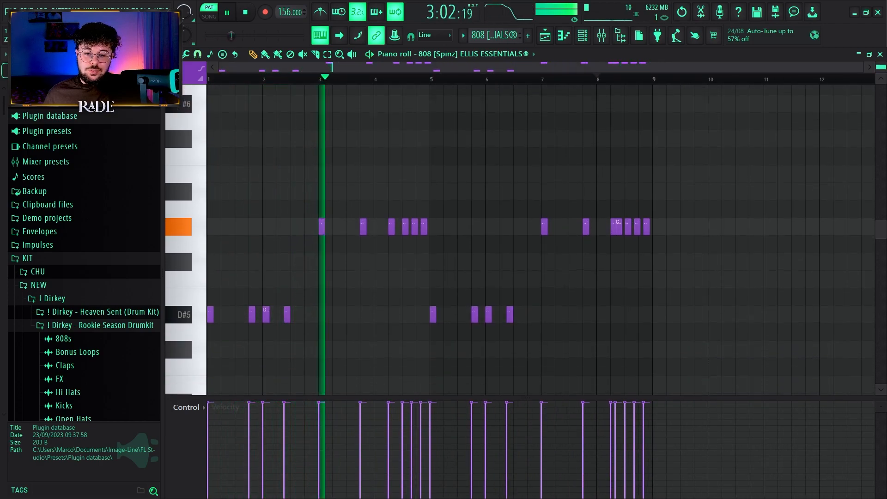
Step: Show the piano roll's snap options during playback, then stop the 808 pattern
scroll(550, 194, "up", 2)
left_click(198, 54)
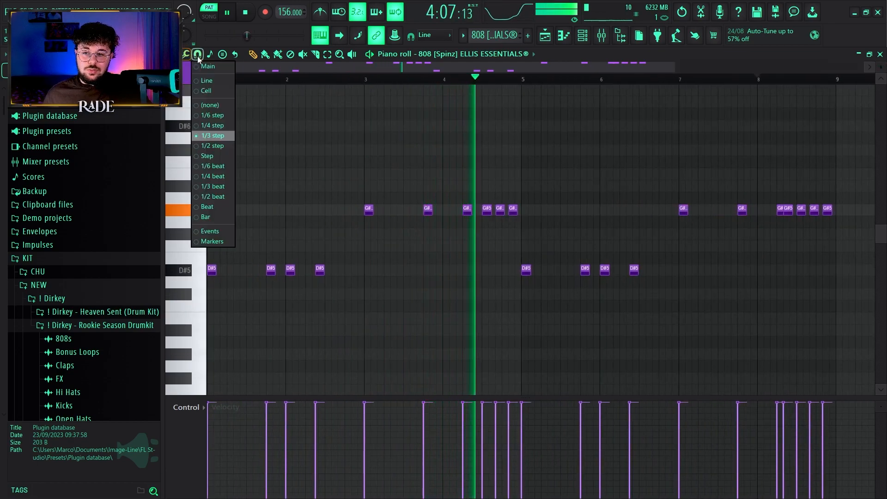
left_click(220, 101)
key("space")
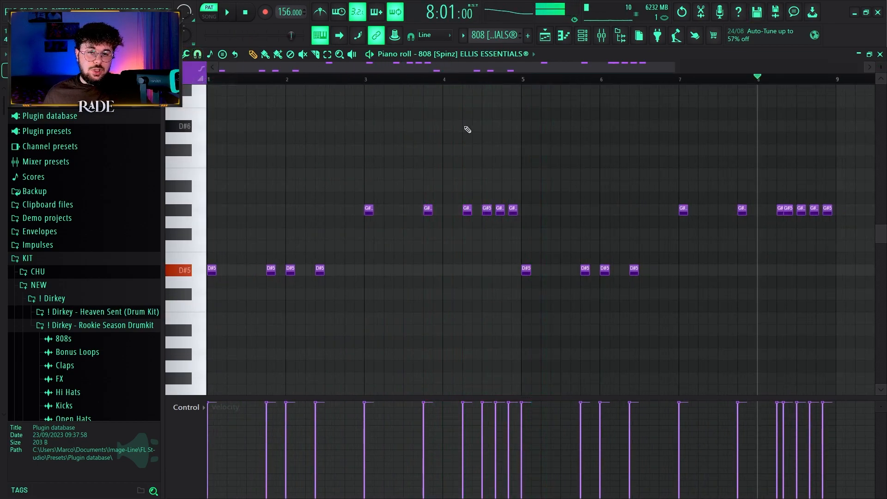
Step: Close the 808 sampler settings, select the kick pattern and open its notes in the piano roll
scroll(393, 121, "down", 1)
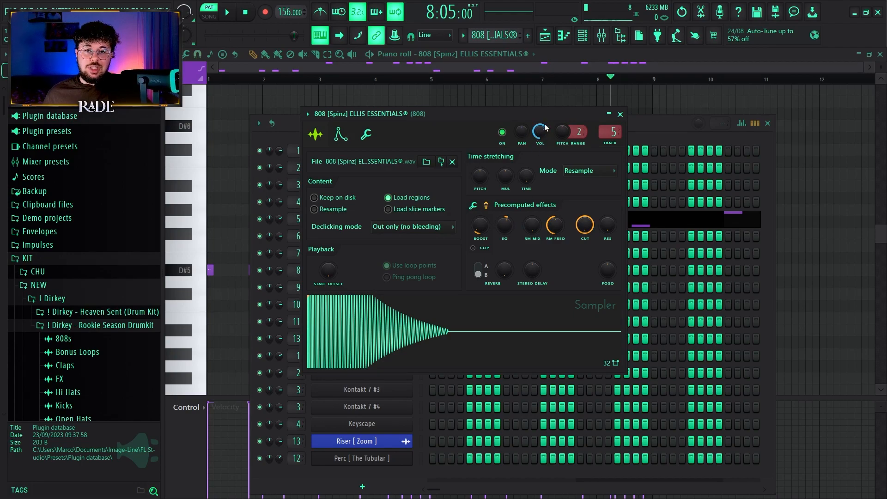
key("Escape")
scroll(494, 35, "down", 1)
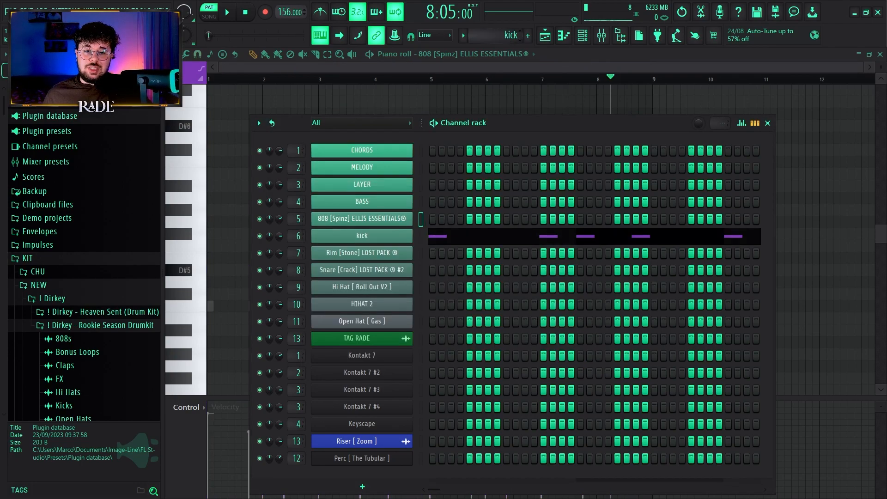
right_click(412, 232)
left_click(437, 234)
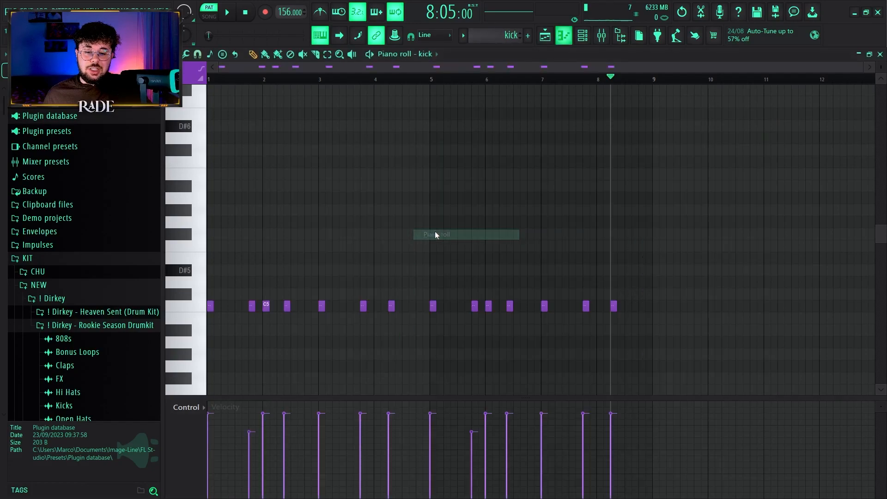
Step: Select all the kick notes and check their key range in the limiter / transposer
scroll(411, 292, "up", 3)
scroll(413, 295, "down", 3)
scroll(415, 293, "up", 4)
scroll(414, 288, "down", 5)
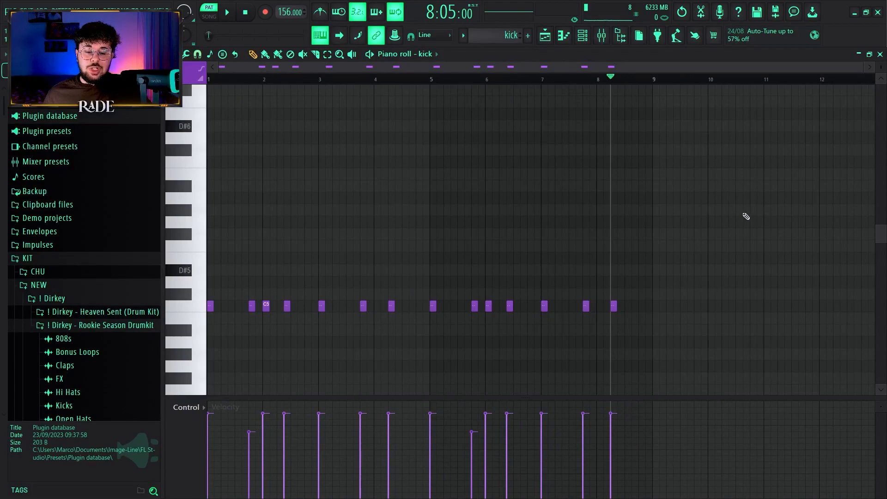
left_click_drag(727, 216, 129, 361)
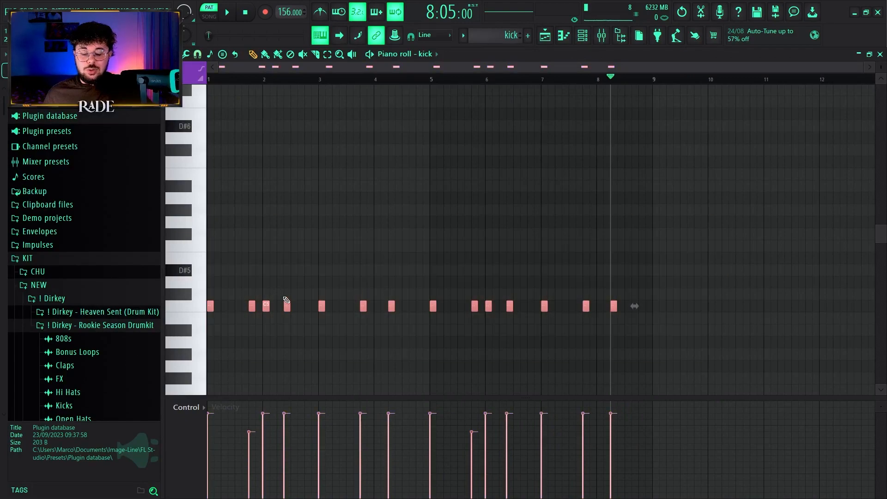
key("alt+k")
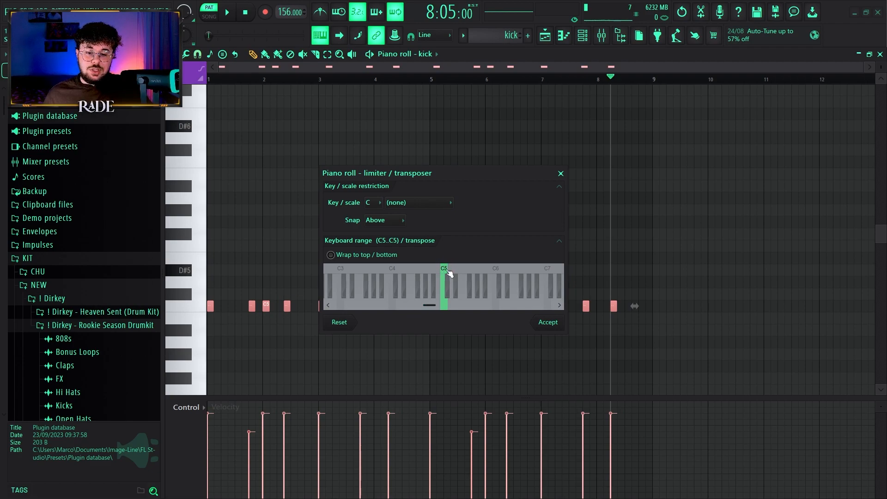
key("Return")
Step: Play the start of the kick pattern and examine the velocities of its notes
key("space")
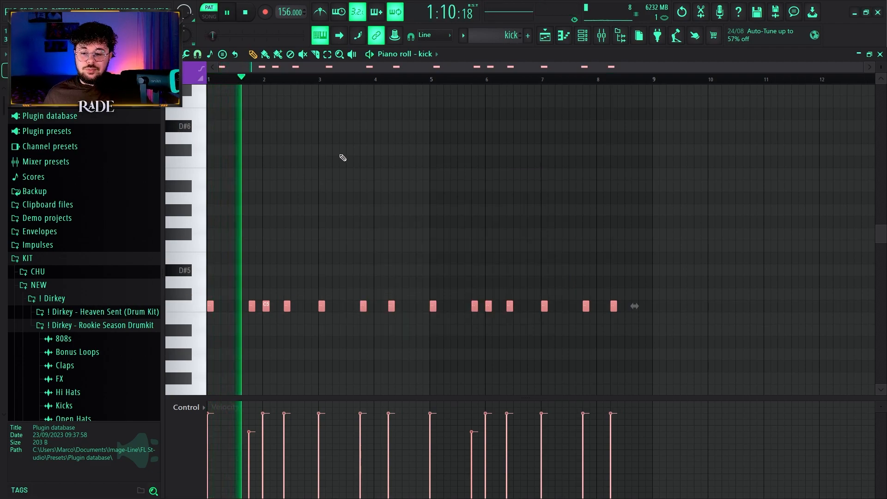
key("space")
scroll(245, 393, "up", 2)
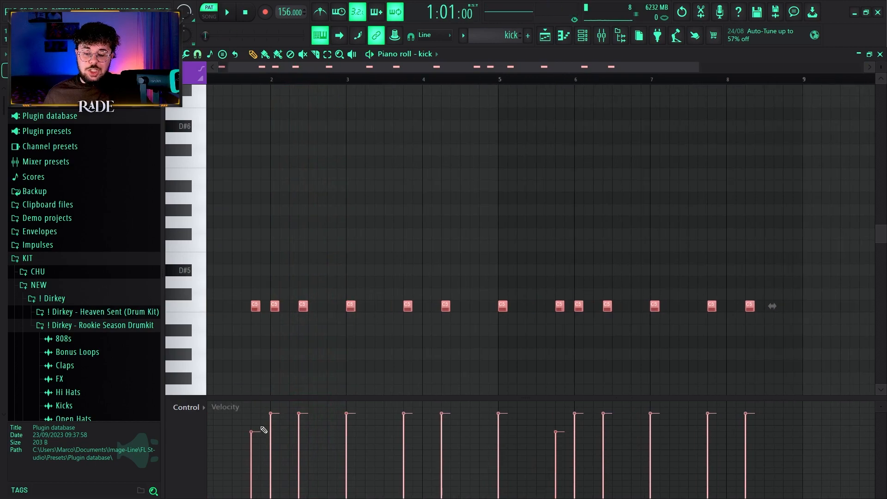
scroll(271, 357, "down", 2)
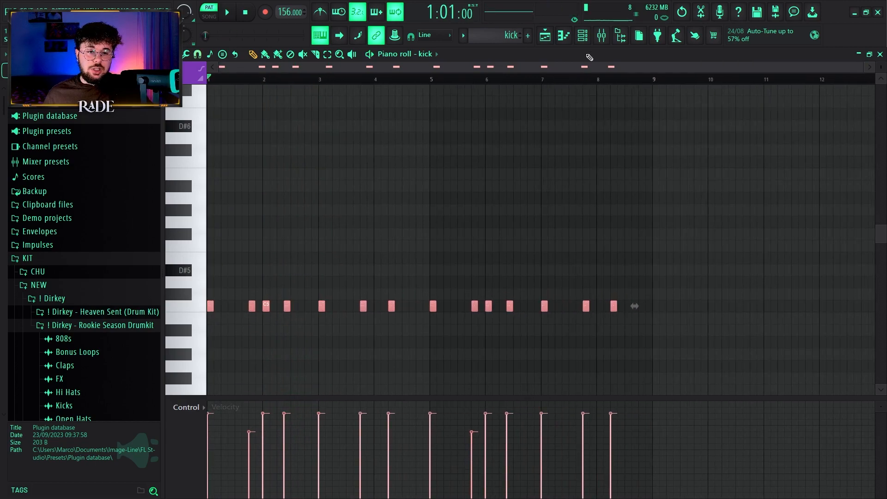
Step: Show the Fruity Limiter on the 808's mixer track and return to the playlist arrangement
key("F9")
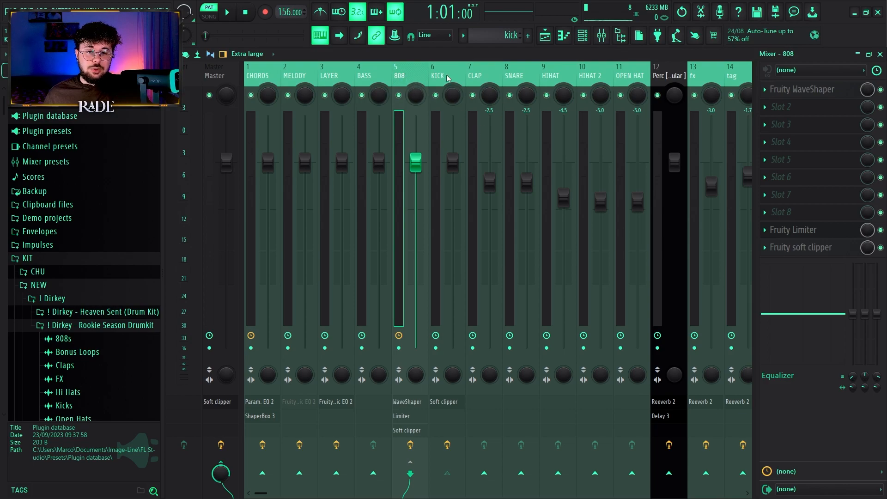
left_click(793, 230)
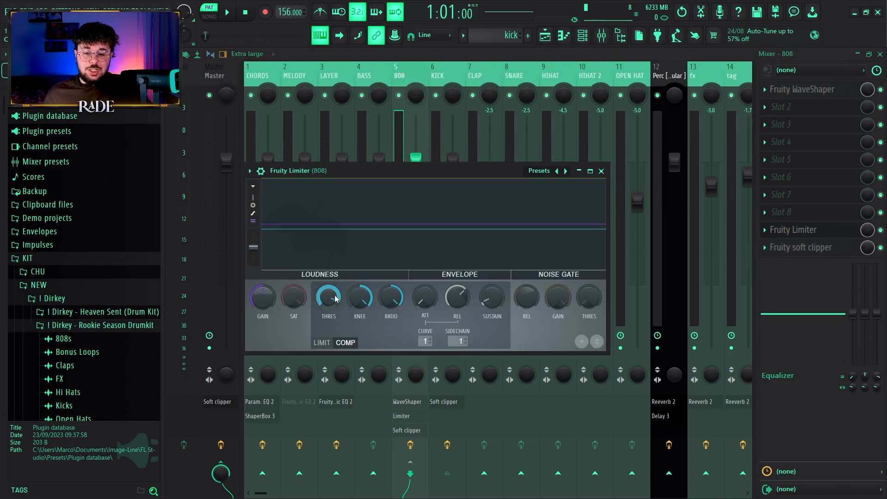
key("F5")
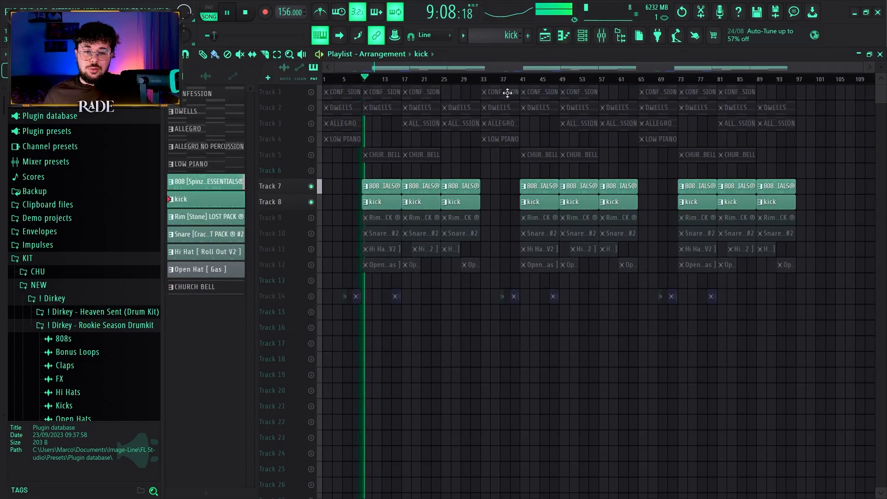
Step: Play the soloed 808 and kick tracks from bar 9 and compare their patterns in the arrangement
scroll(374, 211, "up", 4)
scroll(382, 201, "up", 5)
scroll(375, 214, "up", 2)
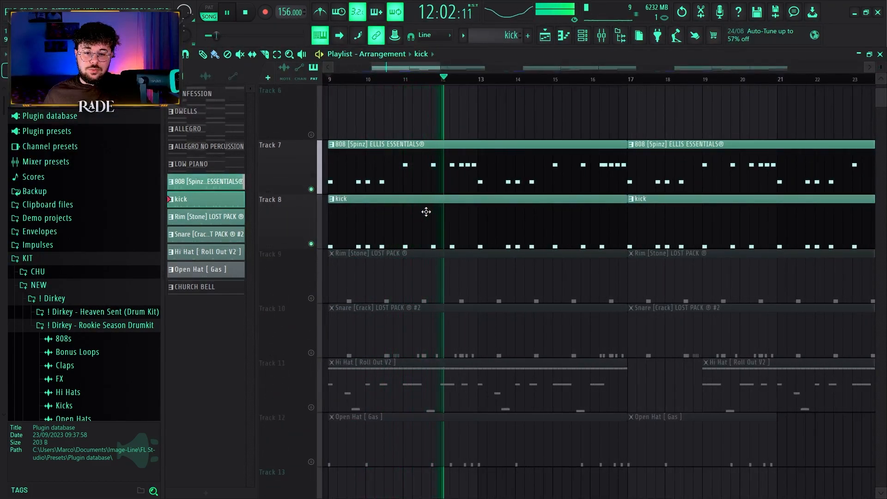
scroll(426, 212, "down", 4)
key("space")
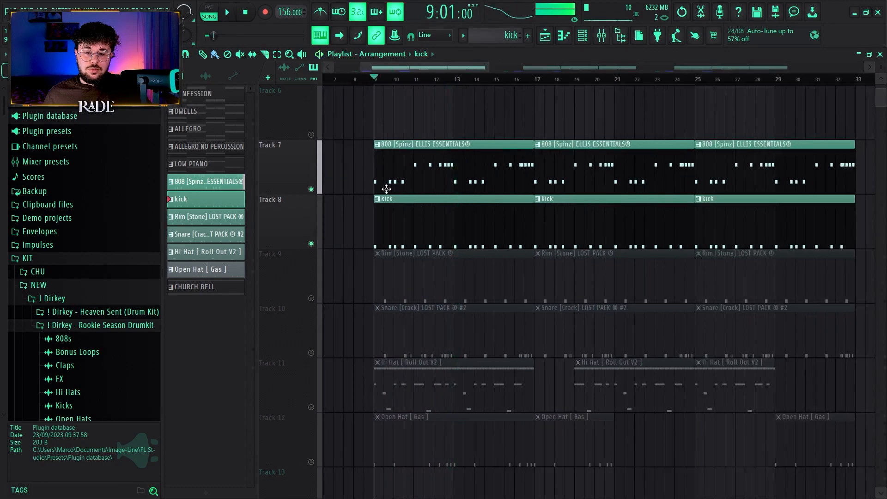
Step: Unmute all the playlist tracks by ending the solo of the 808 and kick tracks
left_click(311, 244)
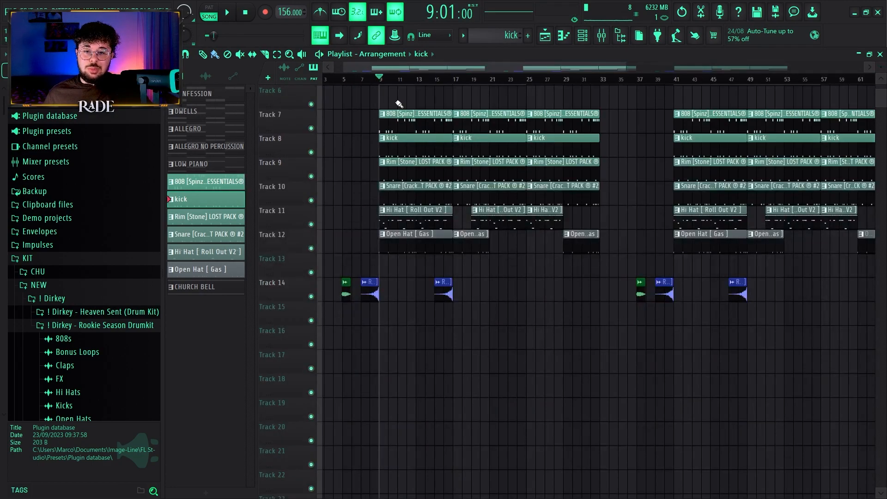
scroll(397, 103, "down", 3)
scroll(443, 135, "up", 3)
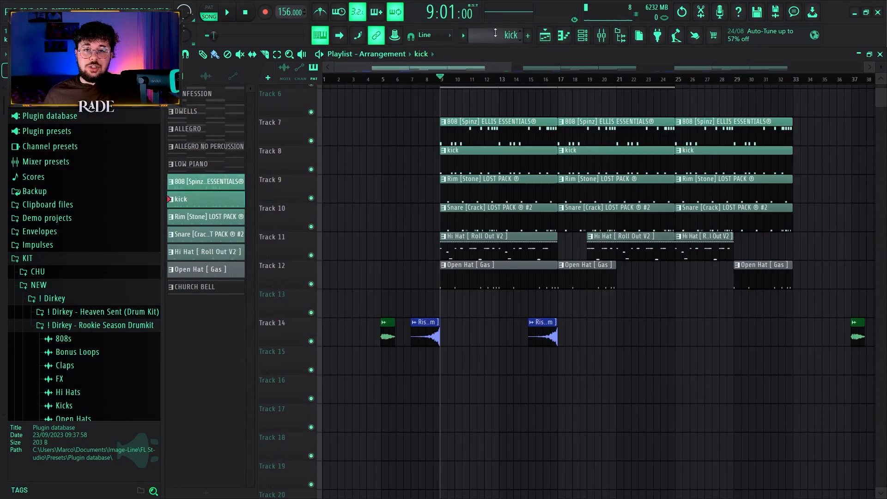
scroll(495, 193, "up", 2)
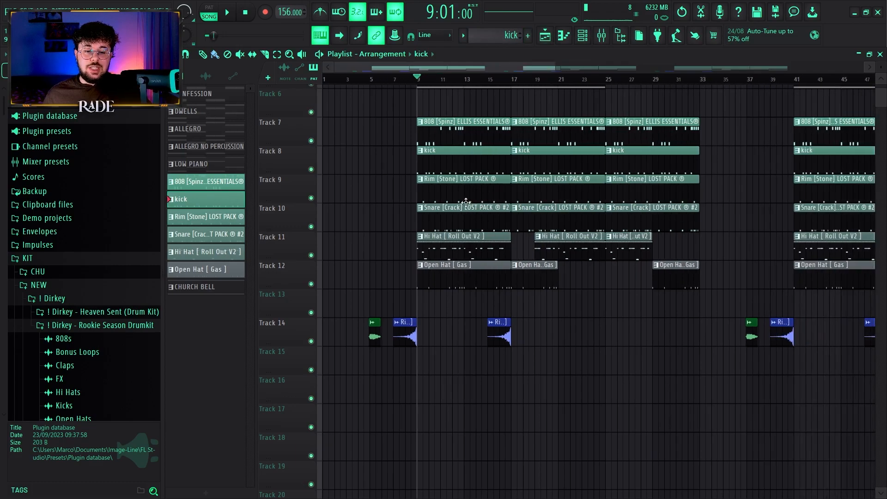
Step: Open the Rim [Stone] pattern from the playlist in the piano roll and play it
double_click(476, 195)
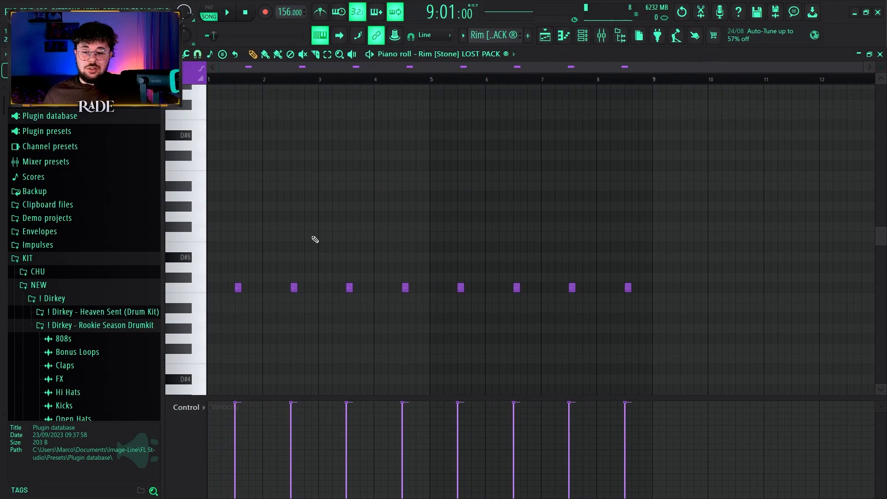
scroll(307, 182, "up", 1)
key("l")
key("space")
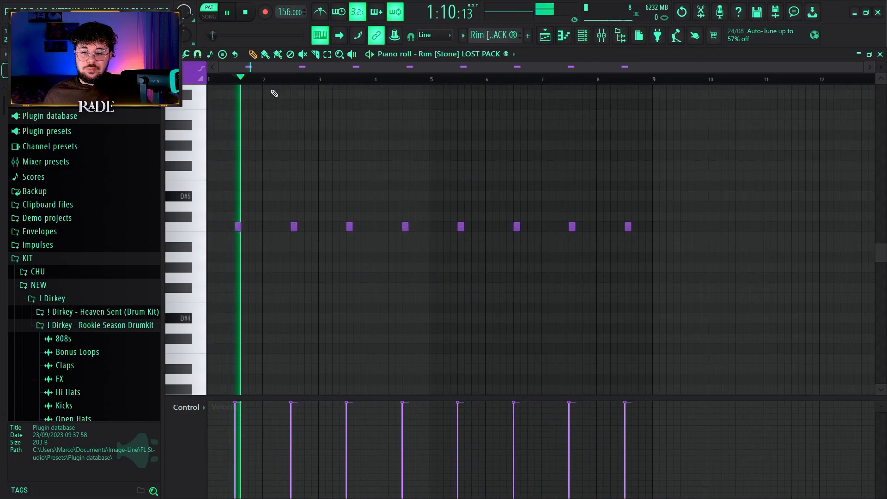
left_click(297, 83)
left_click(292, 83)
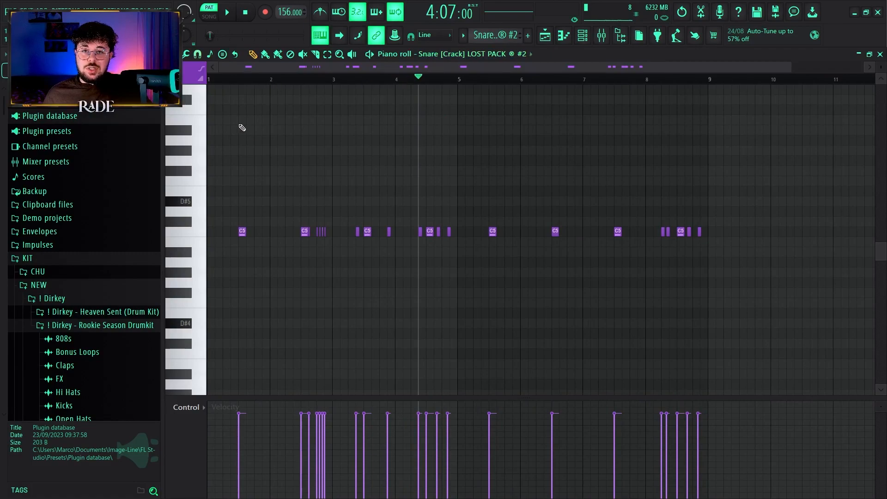
Step: Examine the snare pattern's hits and rolls between bars 2 and 4 up close
scroll(473, 206, "up", 2)
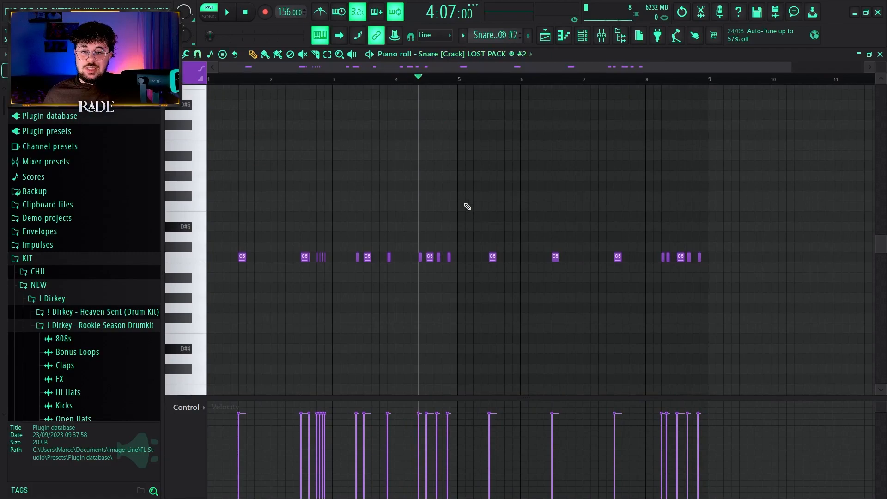
scroll(248, 230, "up", 2)
scroll(385, 287, "up", 4)
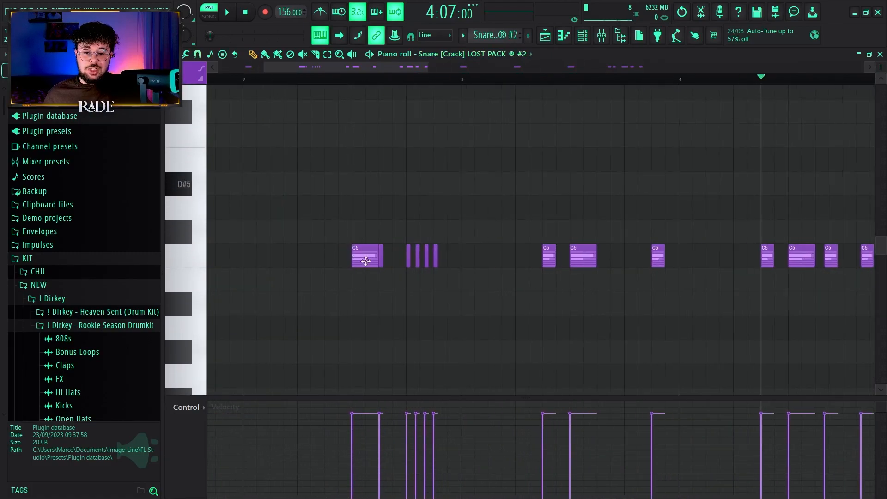
scroll(386, 218, "down", 5)
scroll(285, 177, "up", 4)
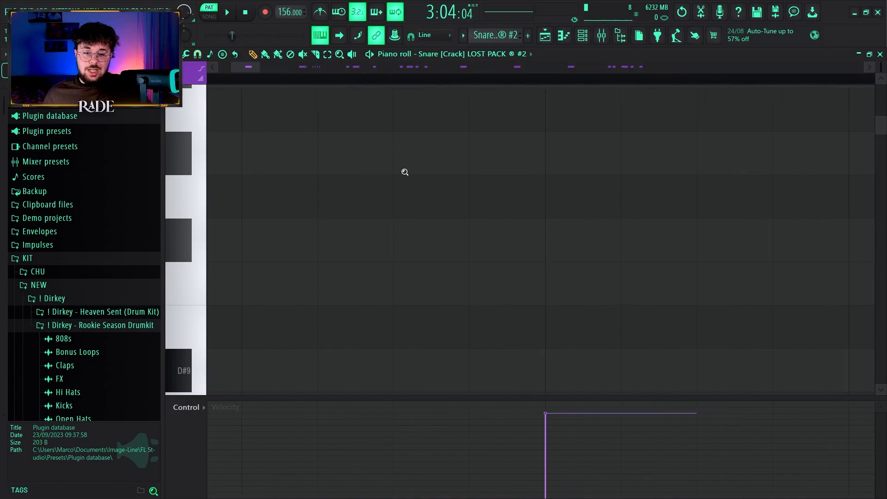
scroll(412, 199, "down", 4)
scroll(698, 211, "down", 2)
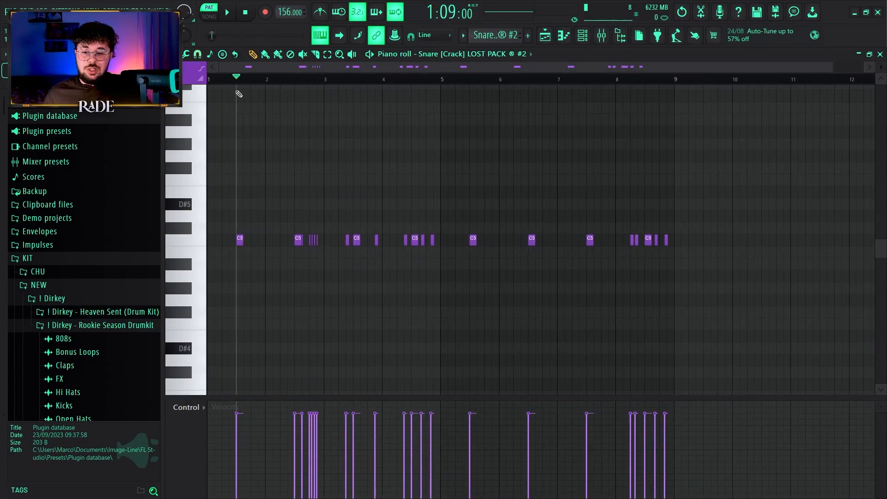
Step: Play the snare pattern around the roll in bar 2
scroll(257, 152, "up", 3)
key("space")
key("space")
scroll(340, 231, "up", 4)
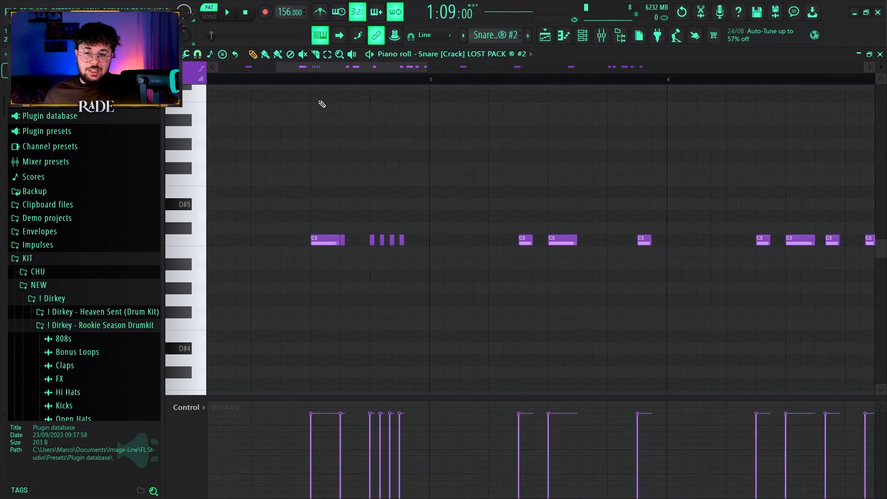
scroll(332, 292, "up", 2)
scroll(405, 273, "down", 3)
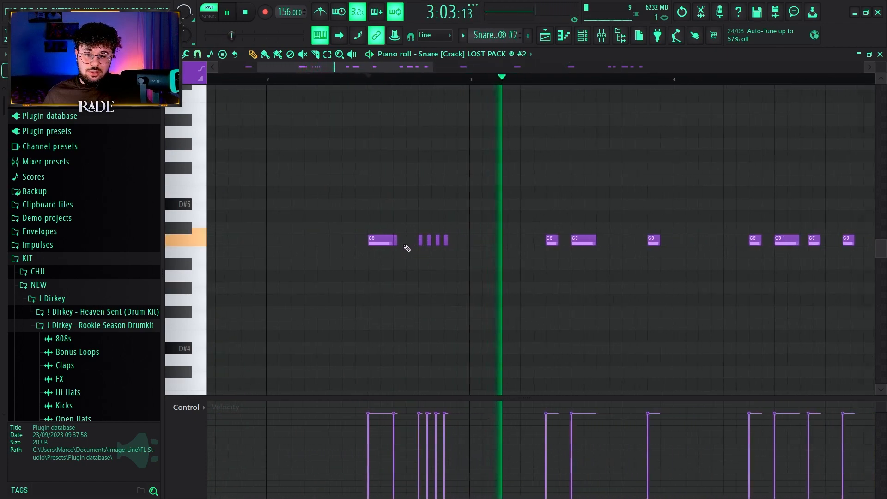
Step: Stop the snare playback and choose a different snap setting for the piano roll
key("space")
left_click(197, 54)
left_click(215, 126)
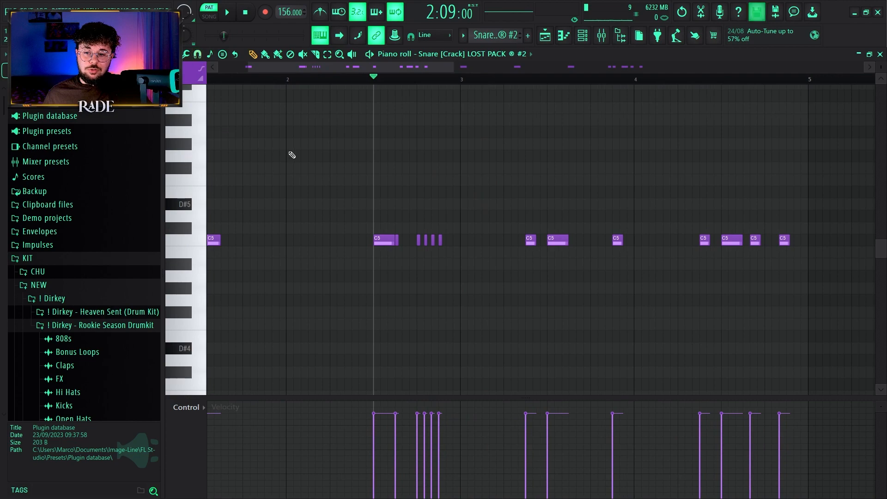
Step: Play the snare pattern from the bar 2 roll and select the last two hits of bar 4
key("space")
scroll(437, 243, "up", 3)
scroll(485, 259, "down", 5)
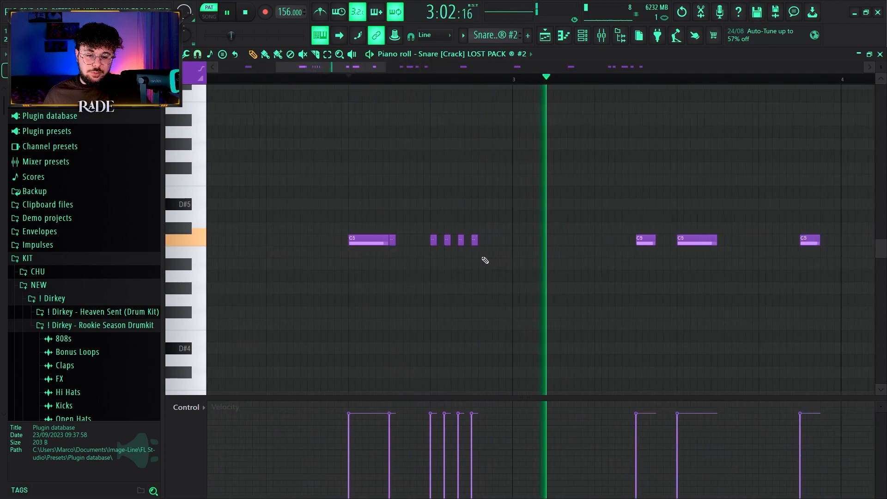
scroll(549, 275, "up", 2)
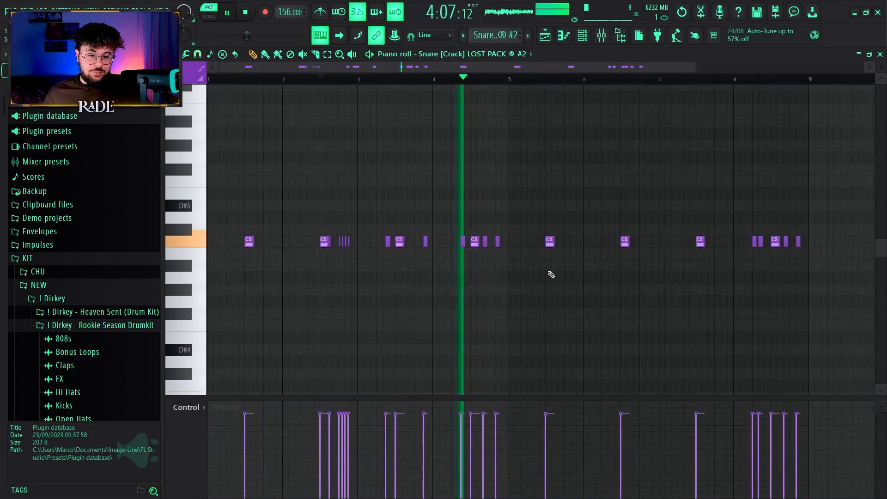
key("space")
scroll(478, 252, "up", 3)
left_click_drag(485, 212, 567, 273)
scroll(545, 214, "down", 4)
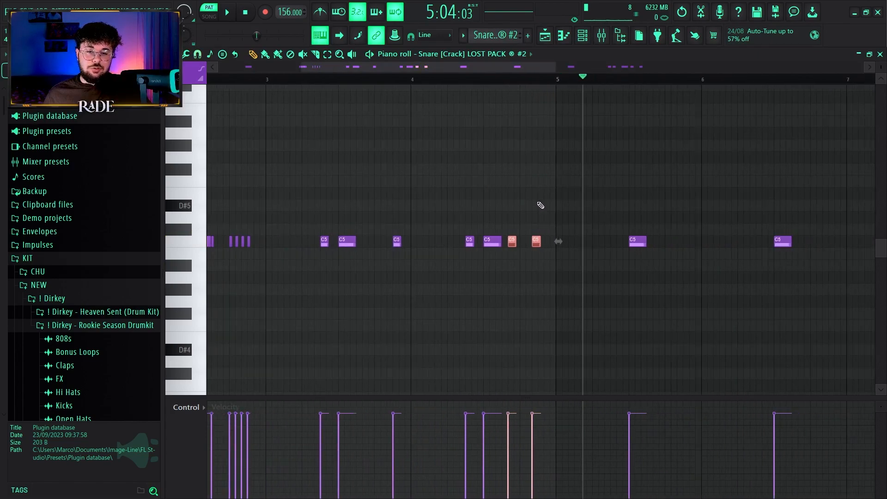
Step: Copy the snare roll of bar 2 and the extra hits of bar 3 into bars 6 and 7
left_click_drag(406, 181, 315, 197)
scroll(638, 275, "down", 2)
scroll(636, 278, "up", 5)
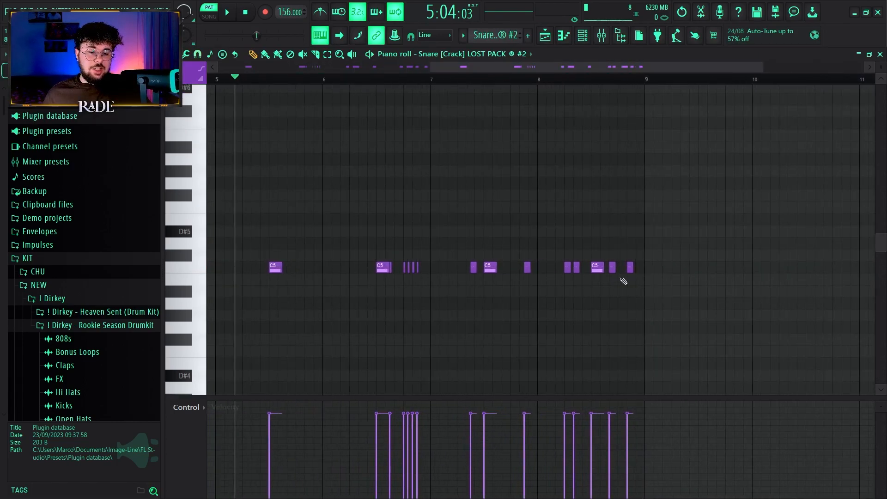
Step: Play the snare's closing hits in bar 8 and stop playback
scroll(602, 250, "up", 3)
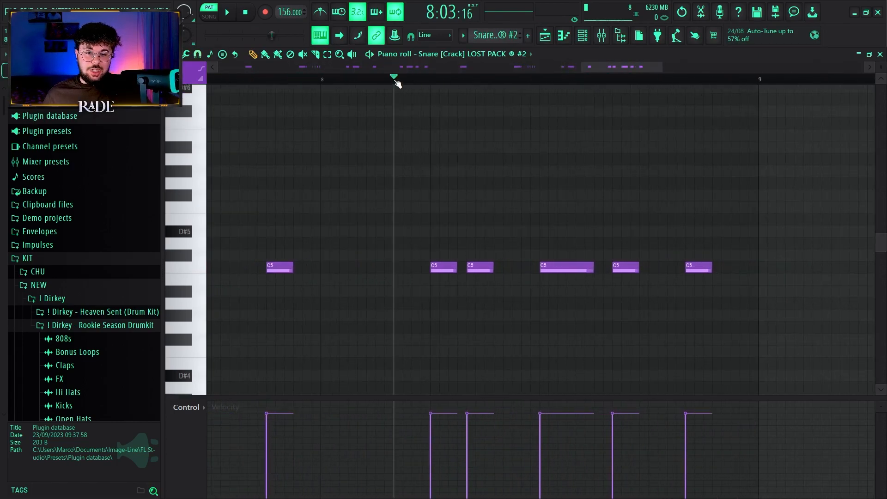
left_click(395, 81)
key("space")
scroll(640, 233, "down", 6)
scroll(643, 234, "down", 1)
key("space")
Step: Switch the piano roll to the Hi Hat [ Roll Out V2 ] channel and its matching pattern
left_click(496, 54)
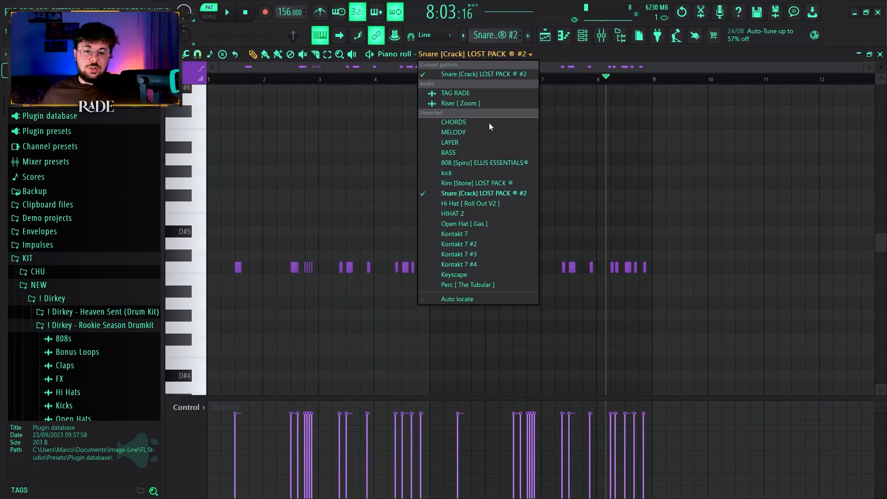
left_click(470, 203)
left_click(496, 36)
left_click(568, 134)
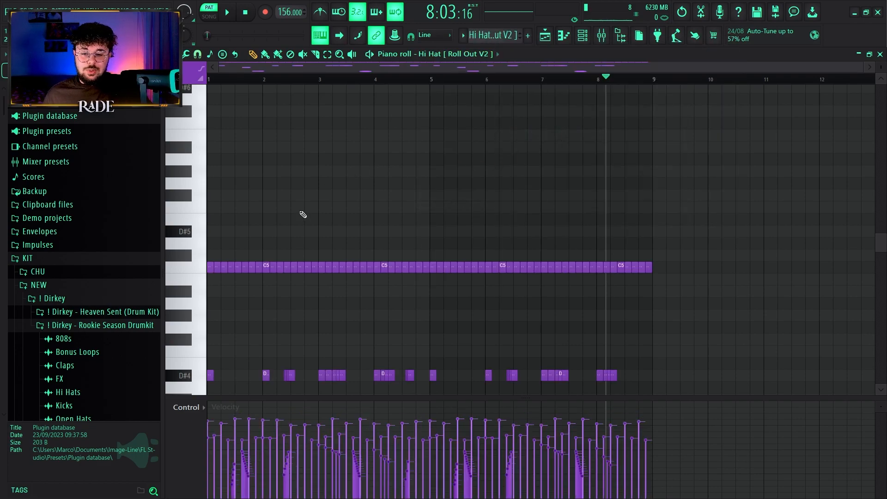
Step: Select the steady row of C5 hi-hat notes and play the start of the pattern
scroll(305, 215, "down", 2)
left_click_drag(699, 226, 209, 272)
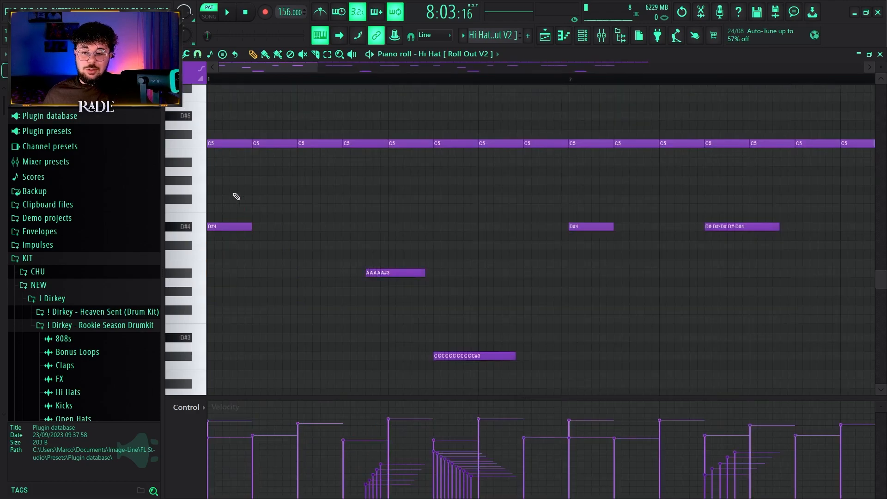
key("space")
key("space")
key("space")
key("space")
Step: Select the A#3 hi-hat roll in bar 1 and play it back
scroll(370, 291, "up", 2)
left_click_drag(355, 283, 457, 271)
scroll(430, 265, "down", 6)
scroll(303, 265, "up", 1)
key("space")
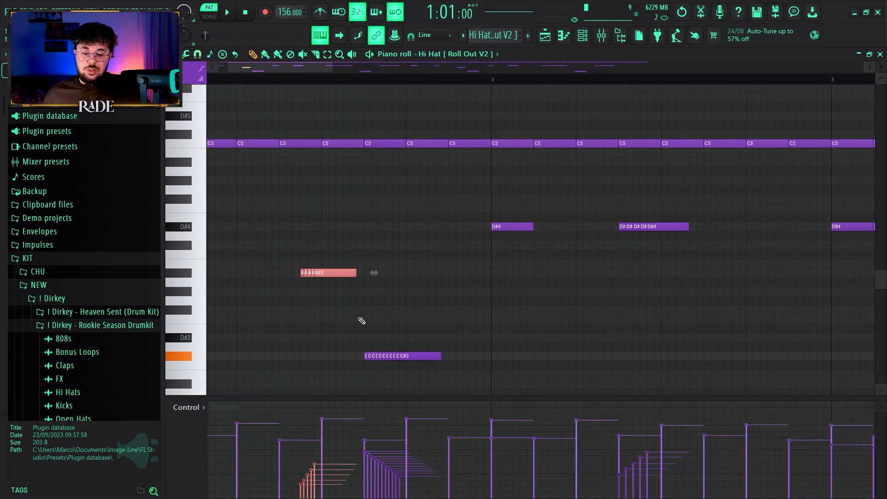
Step: Select the A#3 and C#3 hi-hat rolls in bar 1 together and play the pattern through them
scroll(370, 342, "up", 3)
scroll(372, 354, "up", 1)
left_click_drag(414, 312, 421, 187)
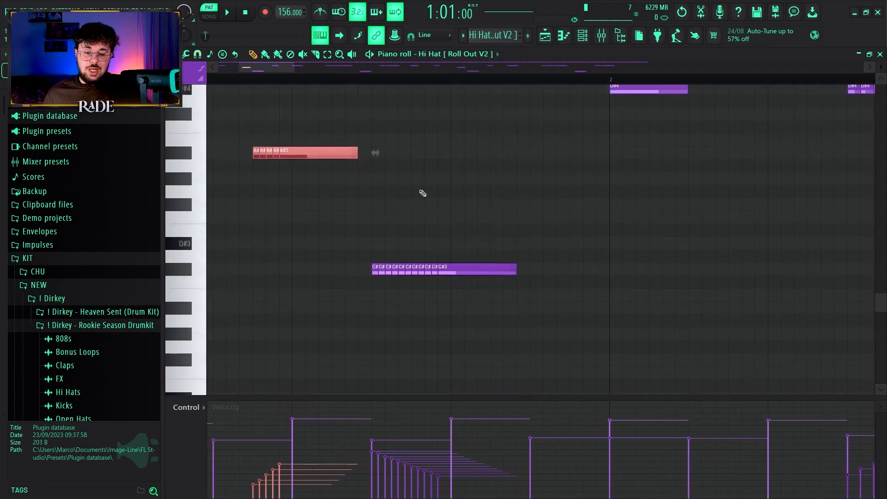
left_click_drag(263, 161, 357, 171)
scroll(357, 171, "down", 2)
scroll(414, 239, "up", 2)
left_click_drag(309, 144, 637, 336)
scroll(488, 235, "down", 3)
key("space")
scroll(551, 168, "down", 2)
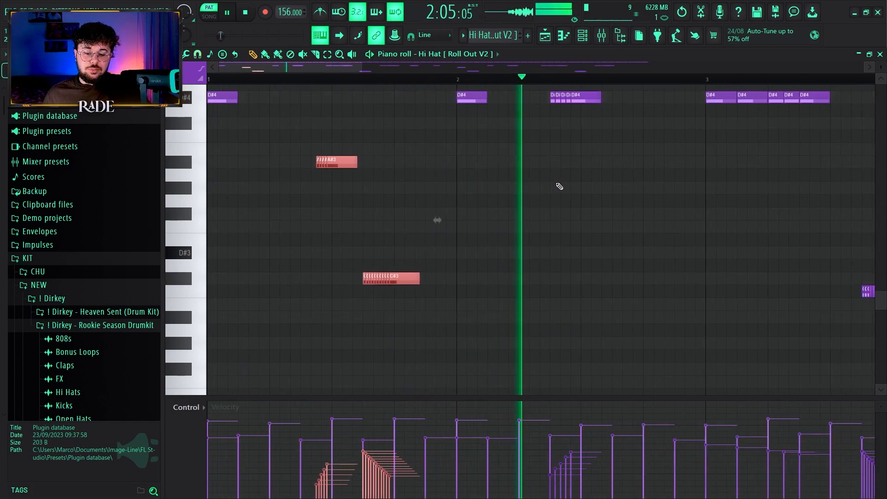
Step: Stop playback, select the D#4 hi-hat notes in bars 2 and 3, and play the pattern through them
scroll(562, 189, "down", 2)
scroll(570, 192, "up", 4)
key("space")
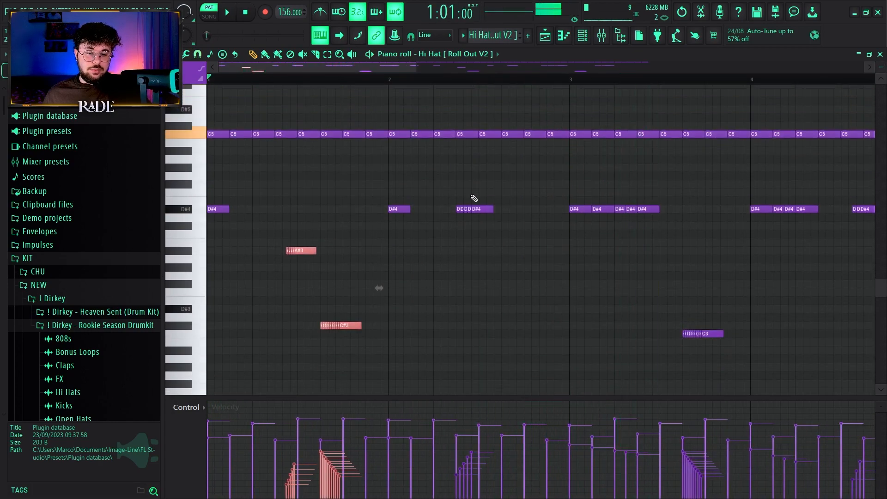
left_click_drag(400, 199, 610, 233)
scroll(430, 150, "down", 2)
key("space")
left_click_drag(546, 253, 458, 265)
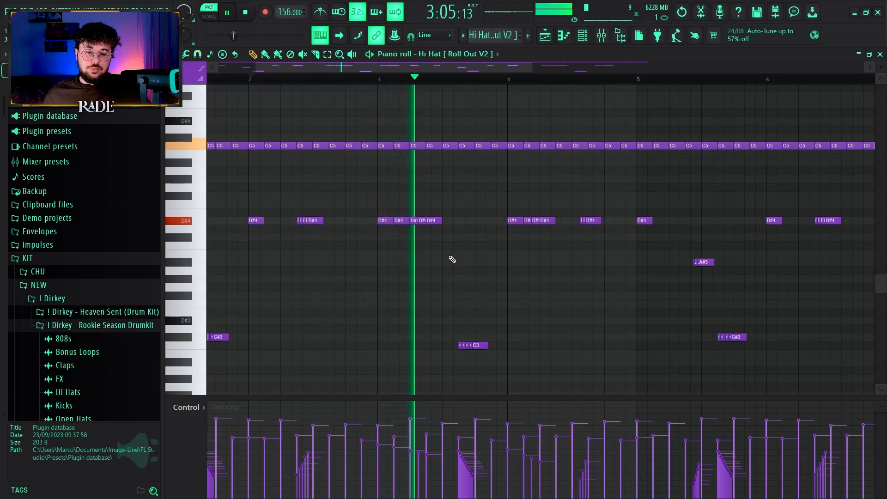
Step: Select the C3 hi-hat roll in bar 3 and play the pattern through it to bar 5
scroll(479, 330, "up", 3)
key("space")
scroll(476, 330, "up", 4)
scroll(467, 355, "down", 3)
left_click_drag(406, 208, 592, 136)
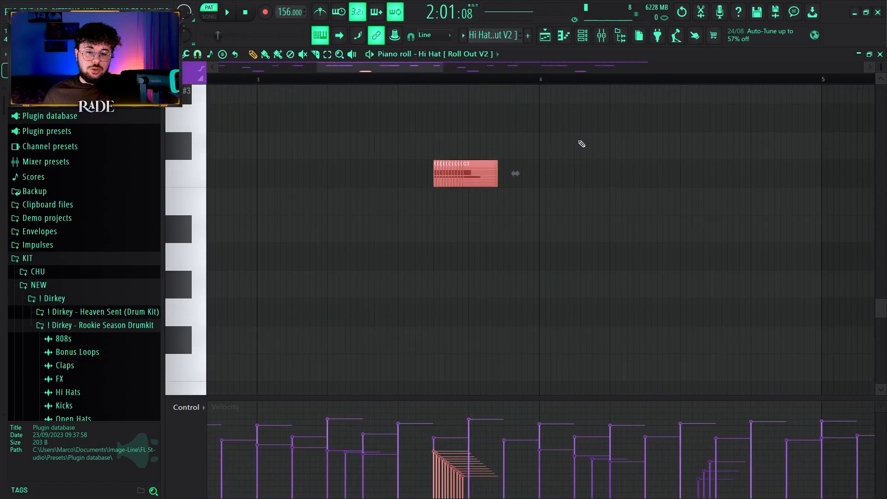
scroll(544, 180, "down", 5)
key("space")
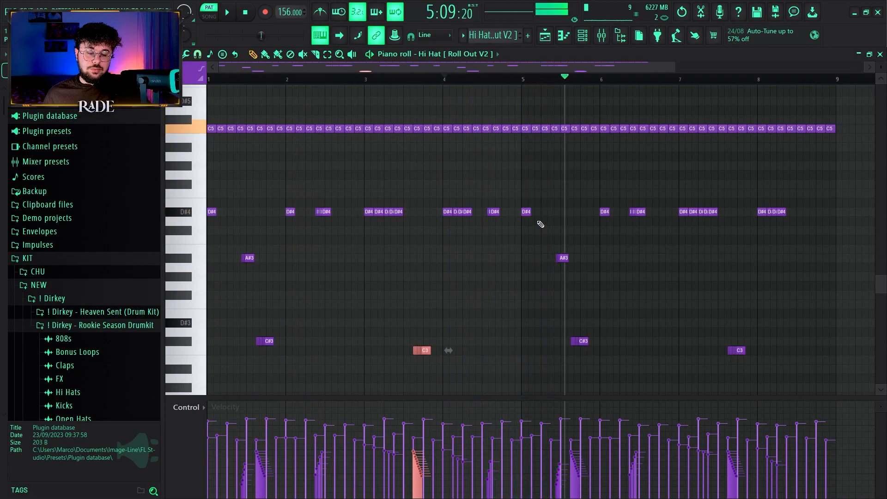
Step: Select the hi-hat notes in bars 5 to 8 and play the pattern through that half
scroll(494, 159, "down", 4)
key("space")
left_click_drag(454, 152, 703, 298)
left_click(763, 300, "ctrl")
key("space")
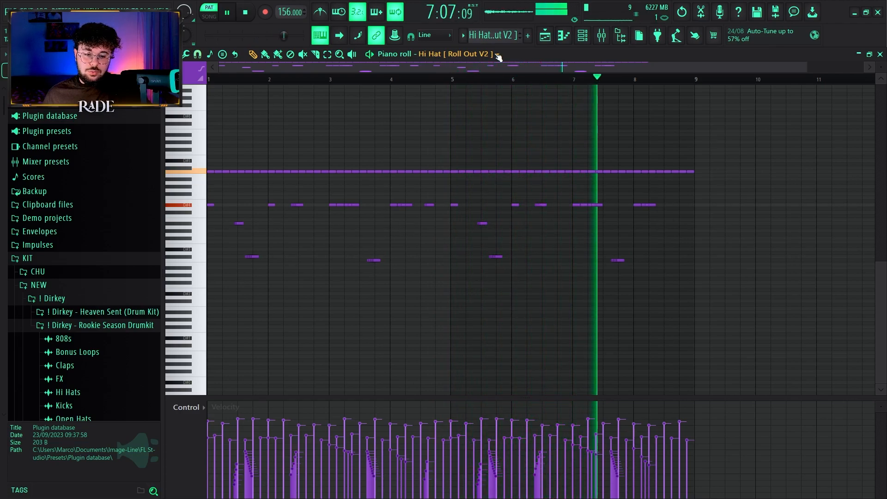
Step: Switch the piano roll to the Open Hat [ Gas ] pattern, select the open-hat hits around bar 4 and play them
key("space")
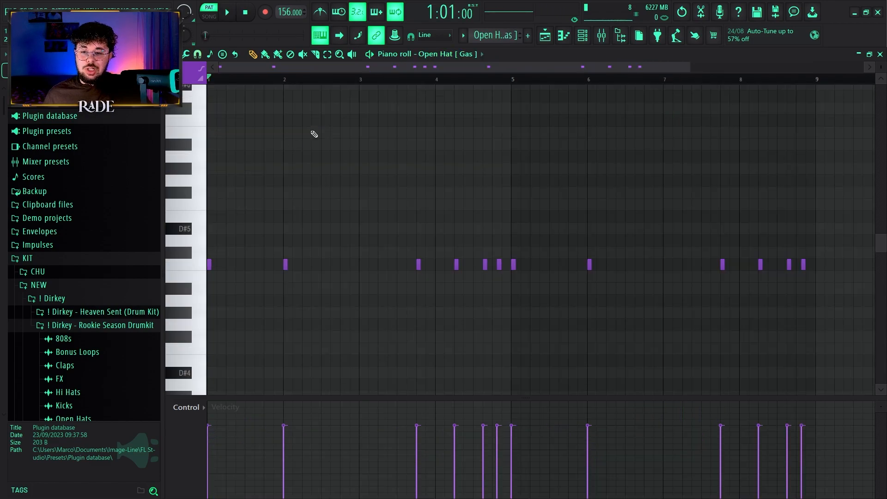
scroll(480, 245, "down", 2, "ctrl")
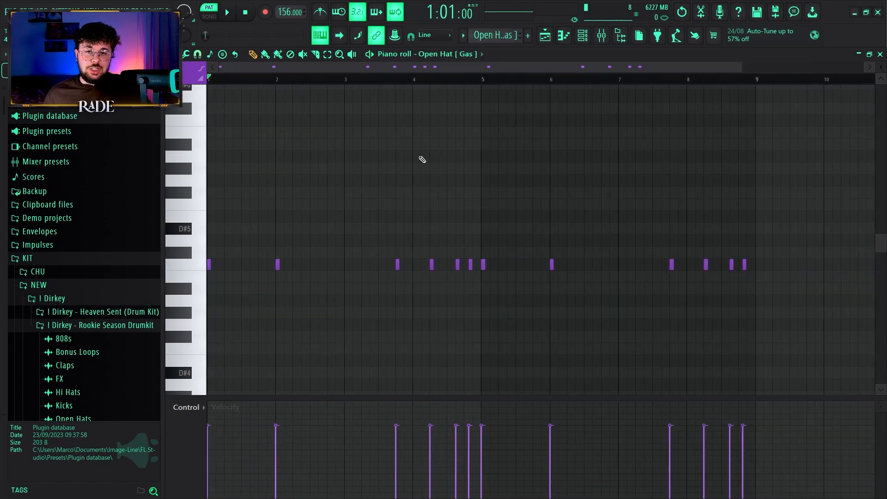
scroll(437, 153, "up", 4, "ctrl")
left_click_drag(444, 248, 547, 292, "ctrl")
scroll(483, 227, "down", 5, "ctrl")
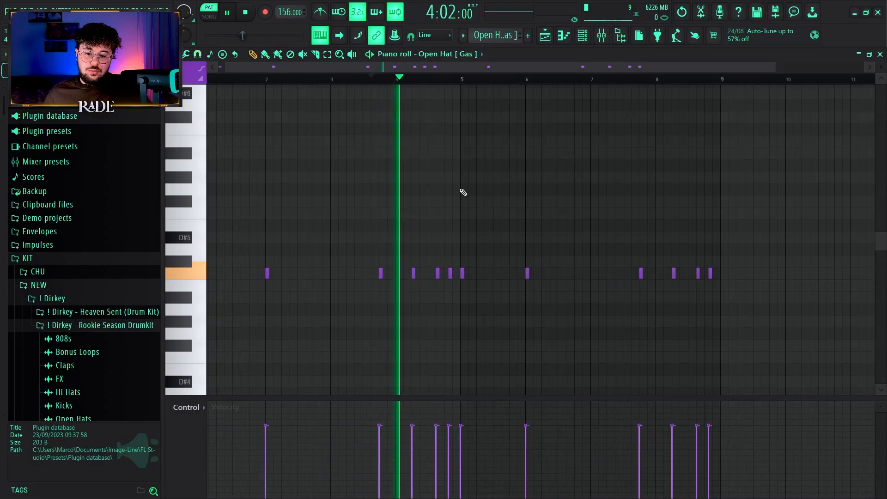
Step: Play the open-hat pattern from just before bar 6 and from late in bar 7, and return the playhead to bar 1
scroll(464, 190, "down", 2, "ctrl")
left_click(480, 80)
left_click(583, 80)
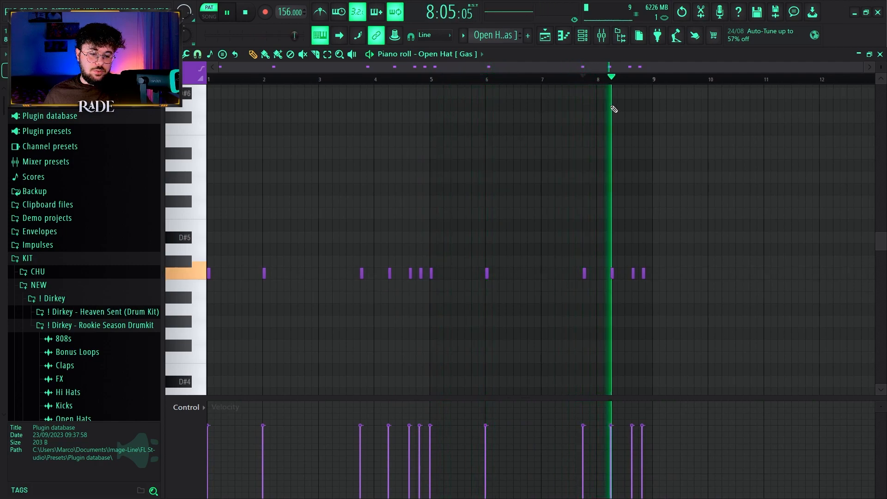
key("space")
left_click_drag(566, 79, 208, 80)
Step: Open the Playlist arrangement, switch to song mode and play the drum section from bar 9
left_click(556, 40)
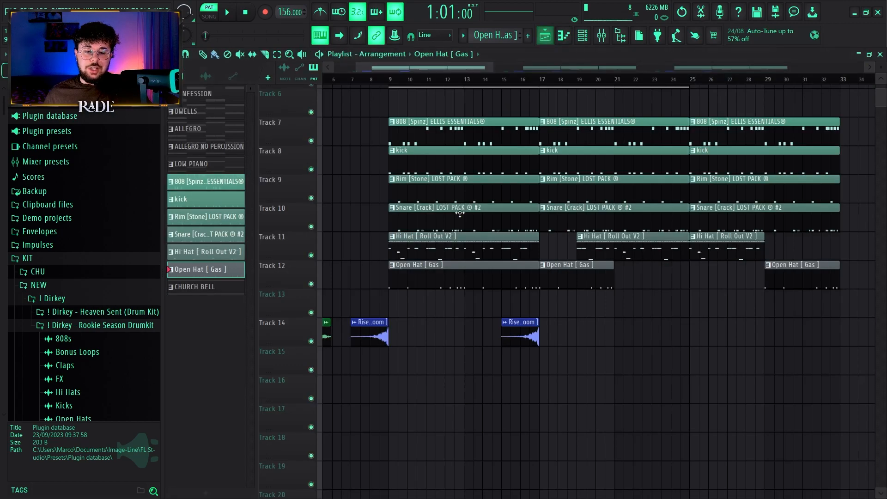
scroll(407, 232, "up", 4)
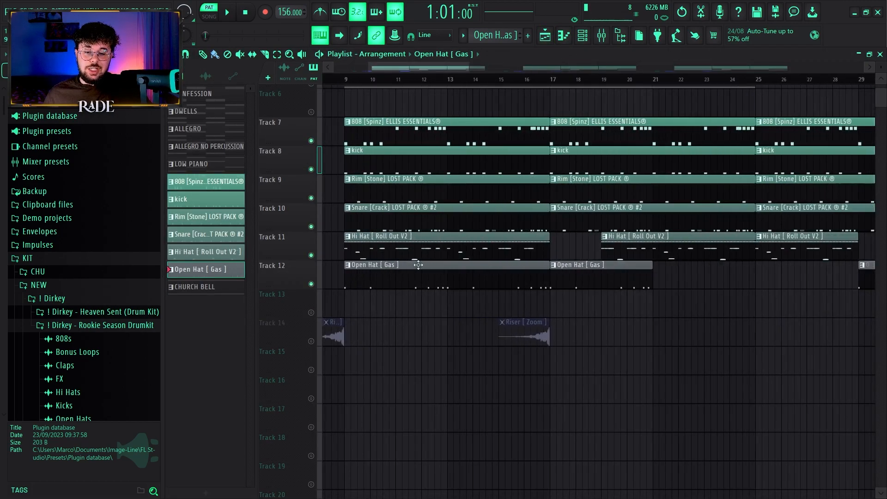
key("l")
key("space")
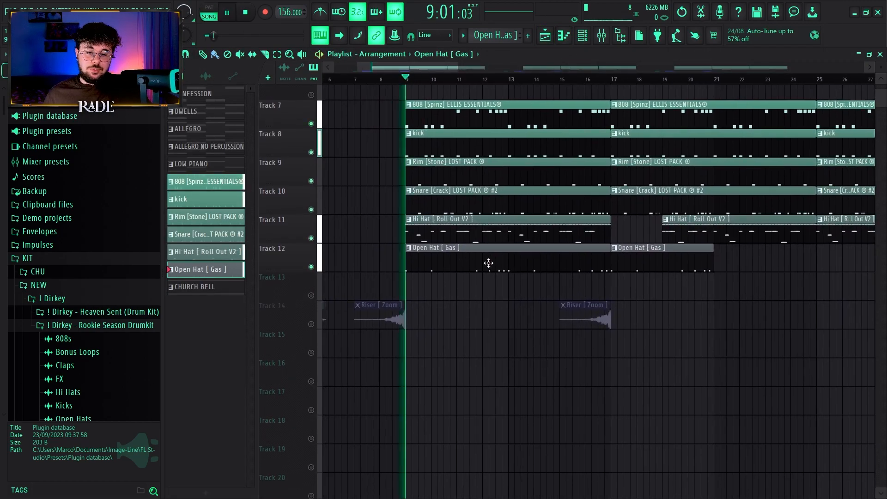
Step: Follow the drum playback from bar 9 past bar 20, examining how the hi-hat and open-hat clips alternate, and stop it
scroll(487, 264, "down", 2)
scroll(544, 262, "up", 3)
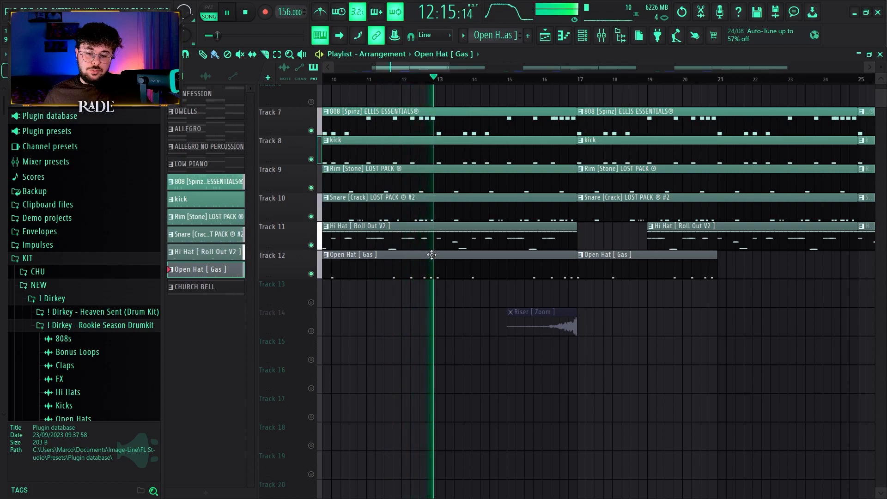
scroll(490, 244, "up", 2)
scroll(485, 243, "down", 2)
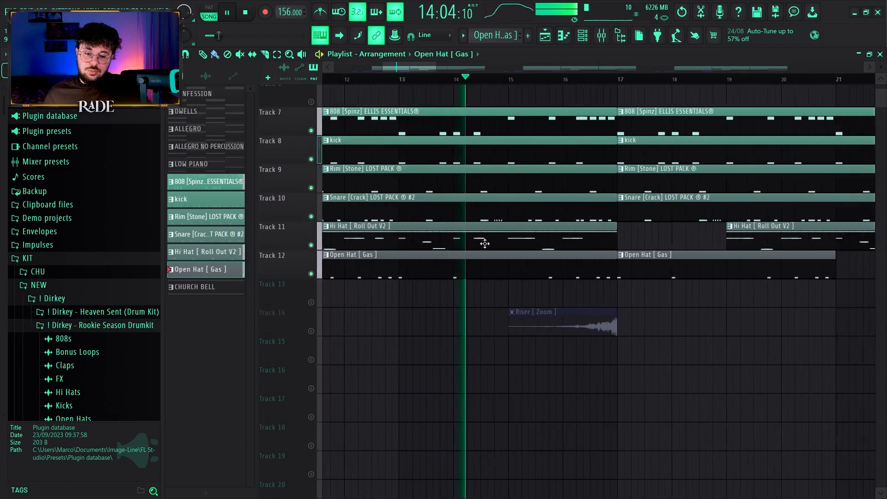
scroll(536, 270, "up", 4)
scroll(541, 273, "down", 3)
scroll(543, 274, "up", 5)
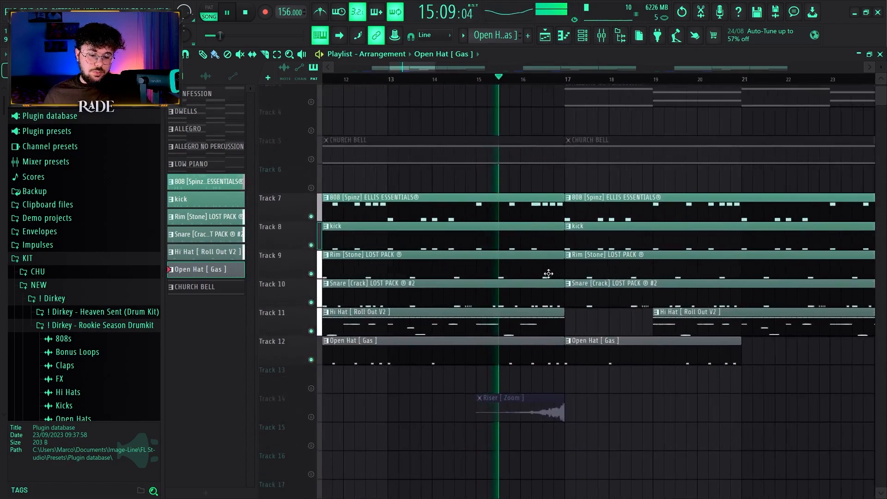
scroll(546, 272, "down", 1)
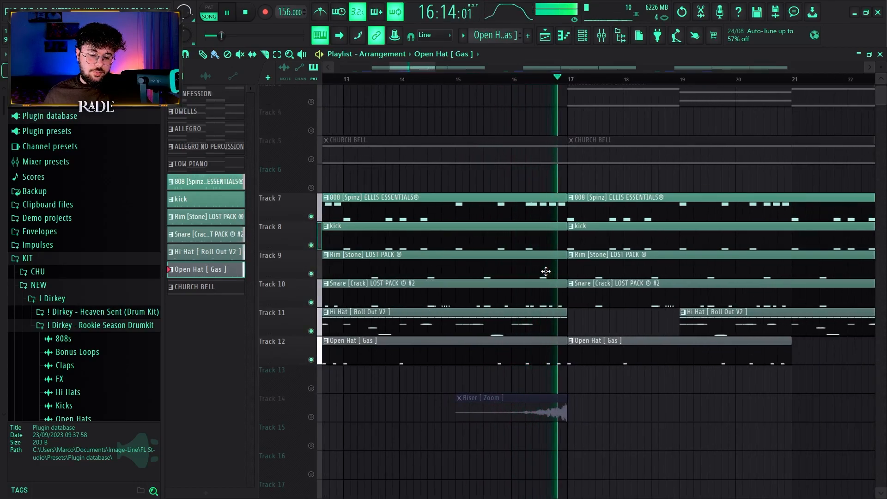
scroll(545, 271, "down", 1)
scroll(543, 271, "down", 1)
scroll(540, 271, "up", 2)
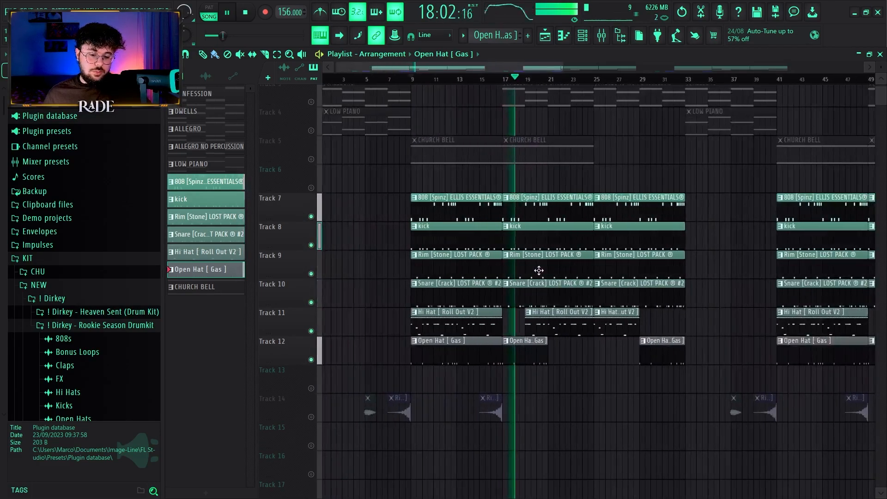
scroll(536, 270, "down", 2)
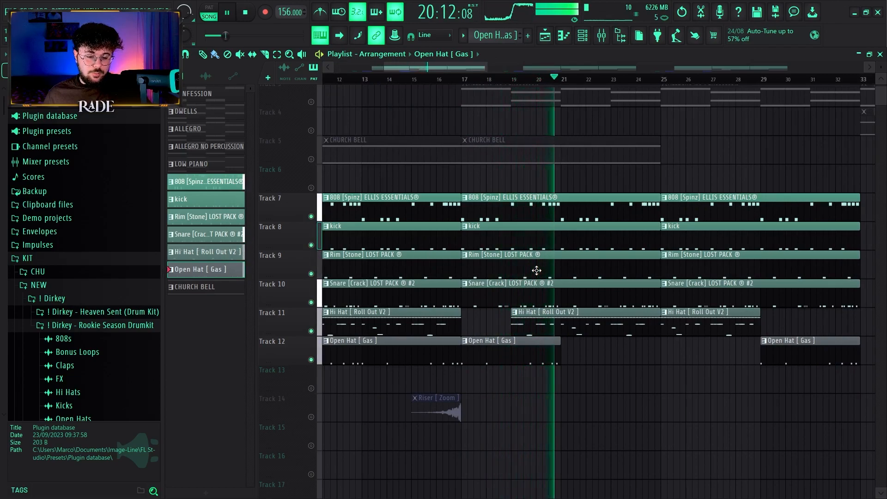
scroll(535, 271, "down", 2)
key("space")
Step: Examine the full arrangement's repeated drum sections on tracks 7 to 12 beneath the muted melody tracks
scroll(535, 192, "down", 2)
scroll(460, 185, "down", 2)
scroll(461, 185, "up", 2)
scroll(439, 206, "down", 1)
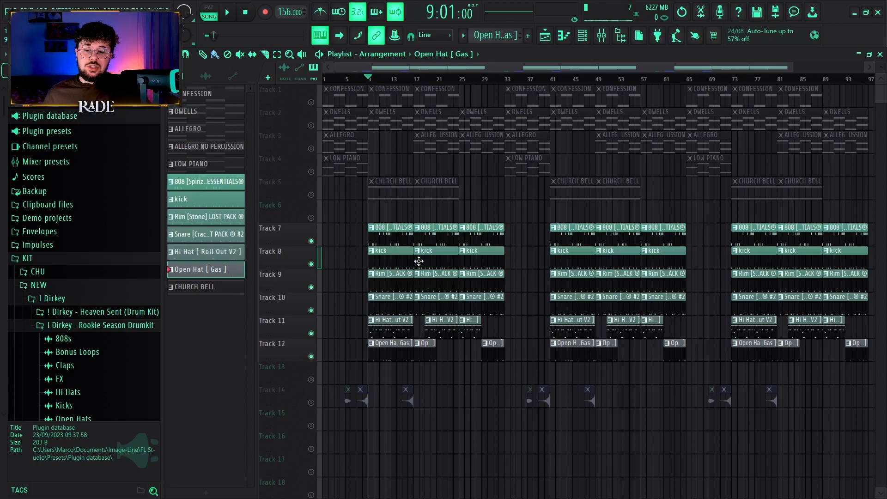
scroll(418, 257, "up", 2)
scroll(476, 249, "up", 2)
scroll(463, 204, "down", 3)
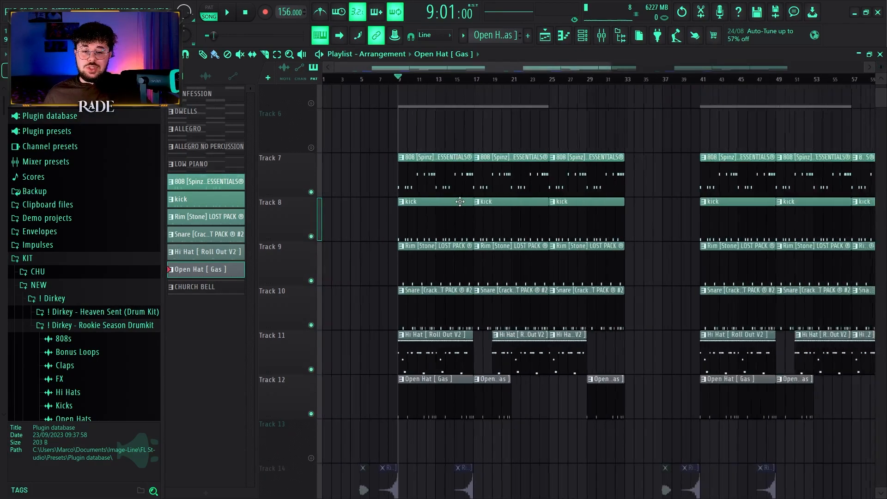
scroll(455, 160, "down", 2)
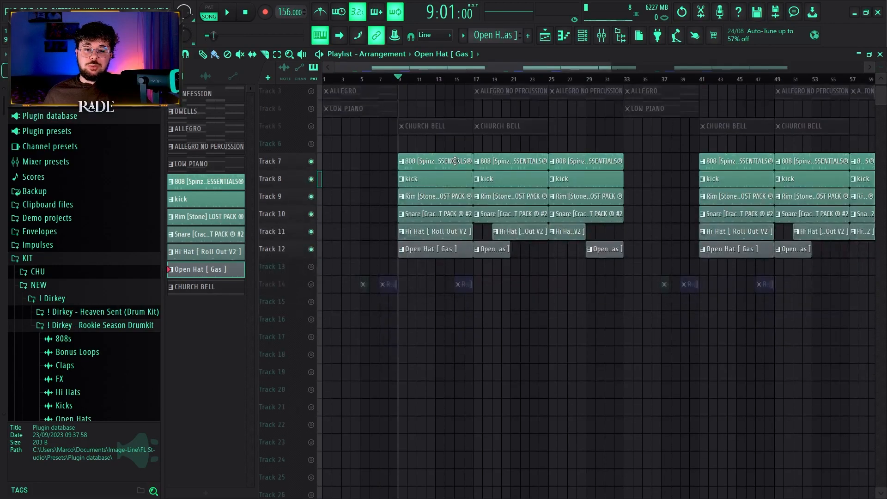
scroll(448, 148, "down", 1)
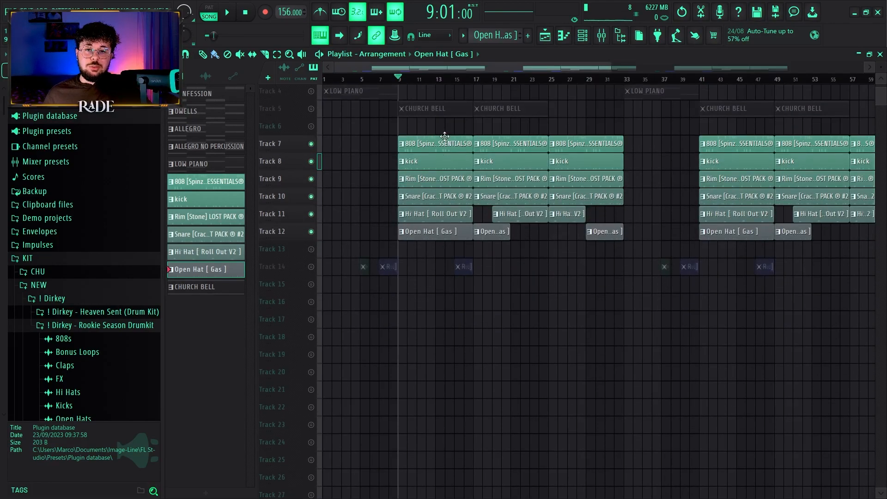
scroll(446, 135, "down", 1)
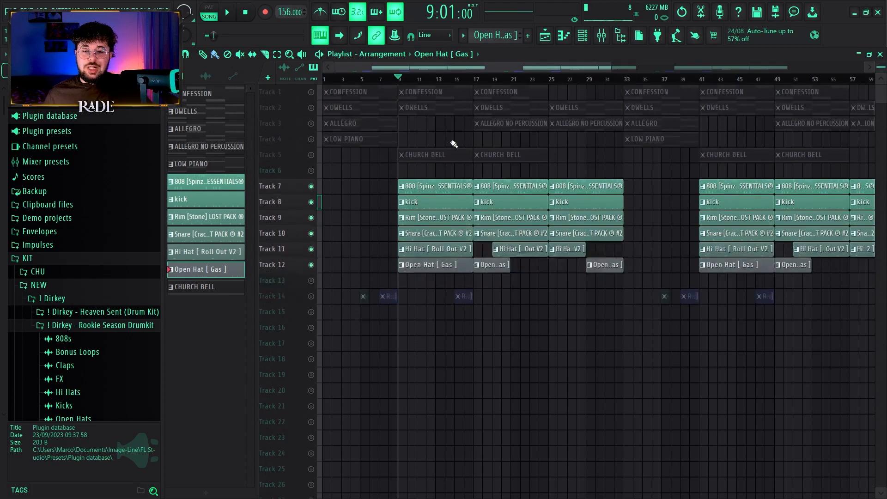
scroll(454, 141, "down", 2)
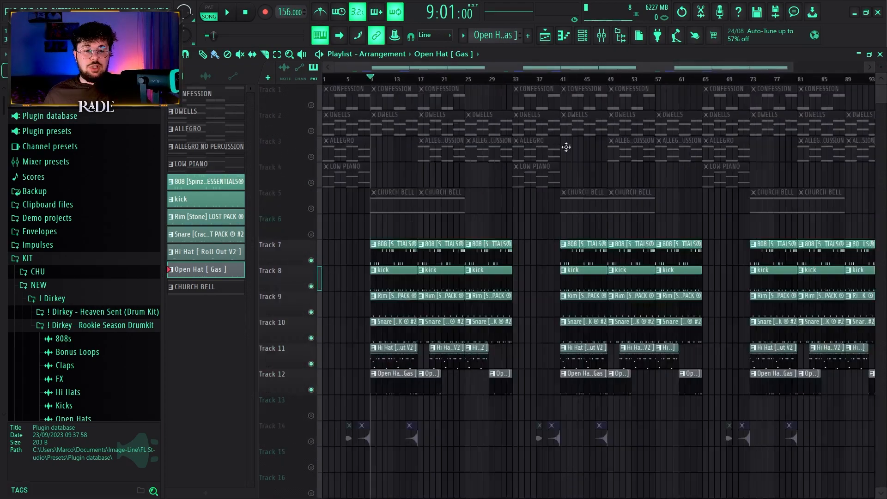